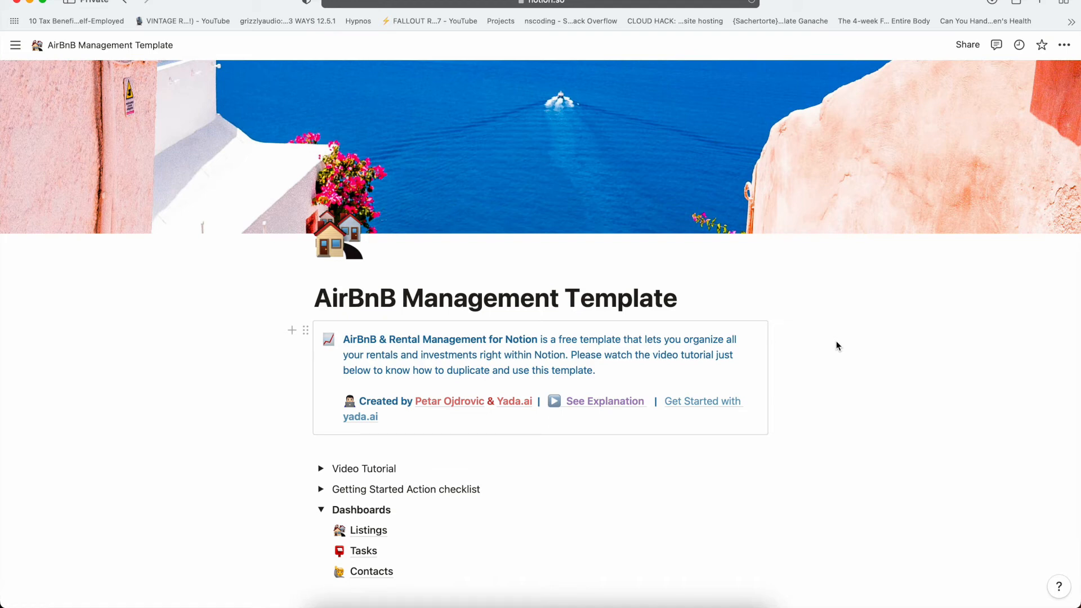
# Open the Listings dashboard and create a new listing from the Villa Fantastica template.
pyautogui.scroll(-2, 350, 476)
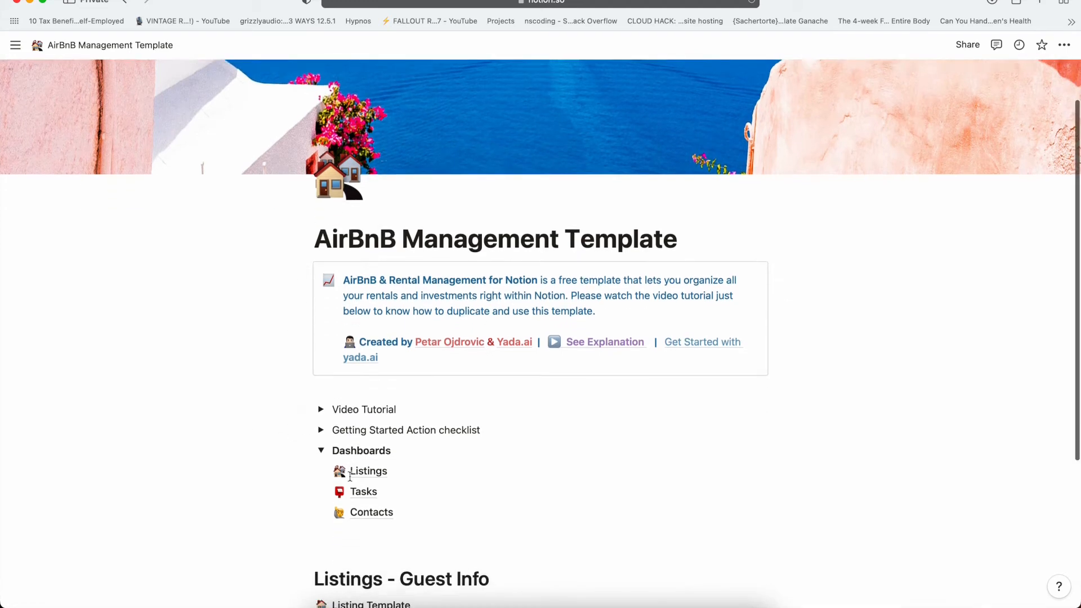
pyautogui.click(363, 469)
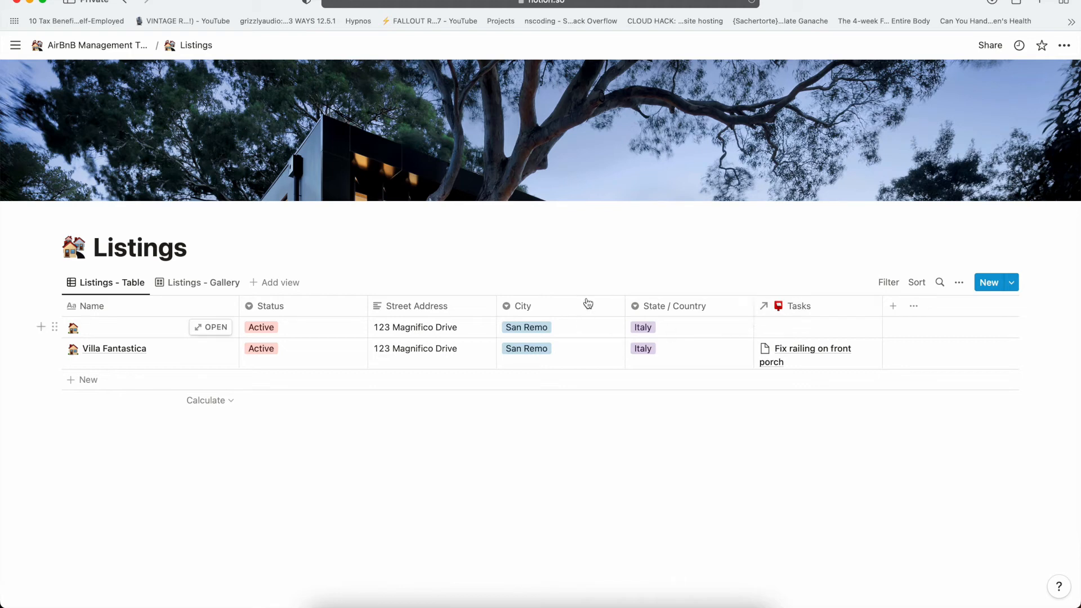
pyautogui.click(1012, 284)
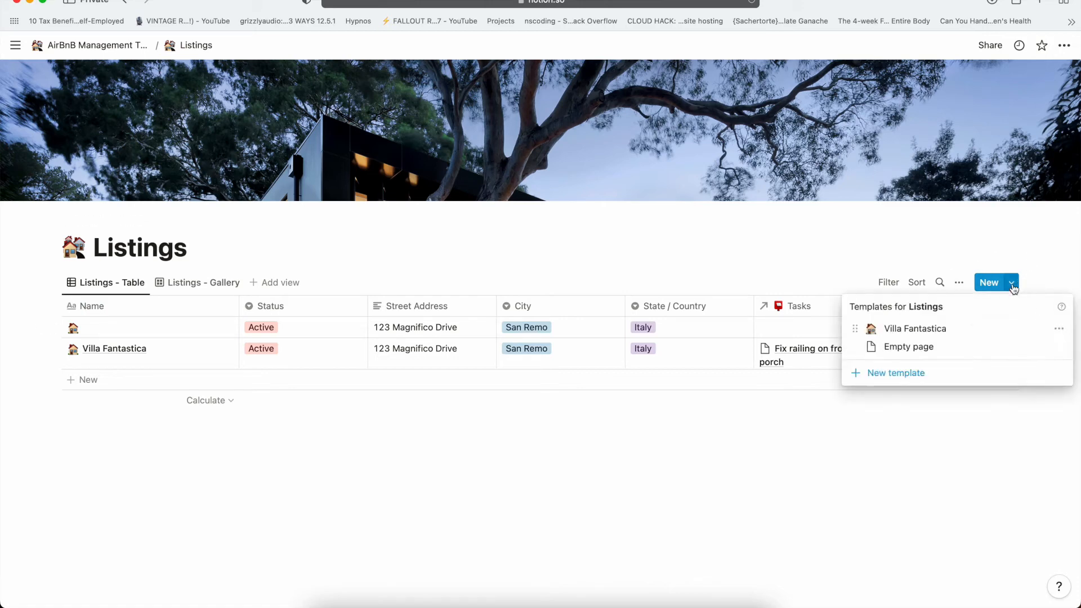
pyautogui.click(937, 332)
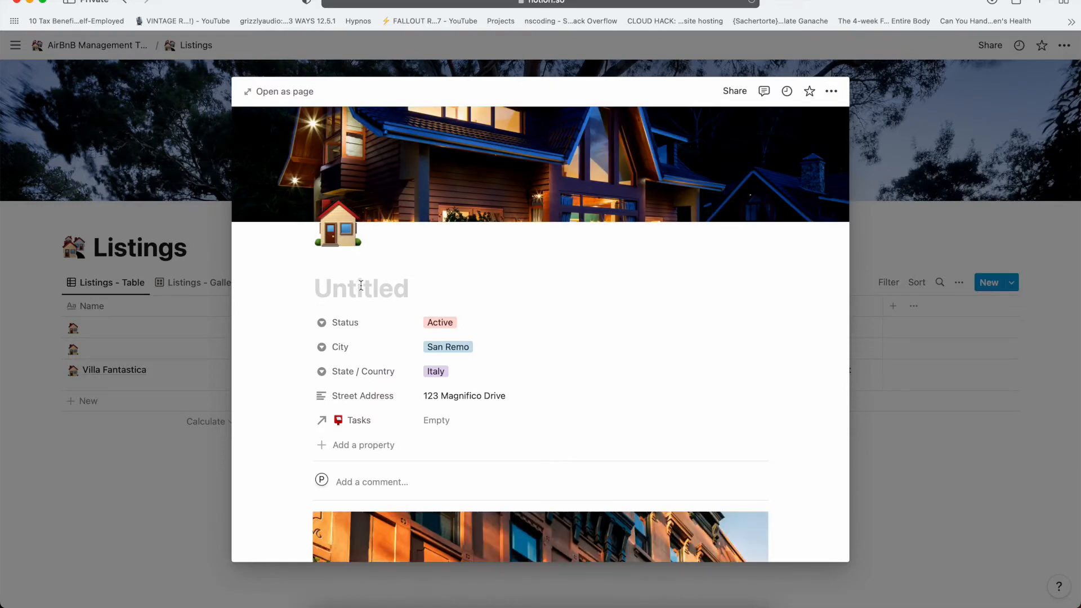
# Title the new listing My Awesome House, look over its page and return to the Listings table.
pyautogui.write('My AwesomeH')
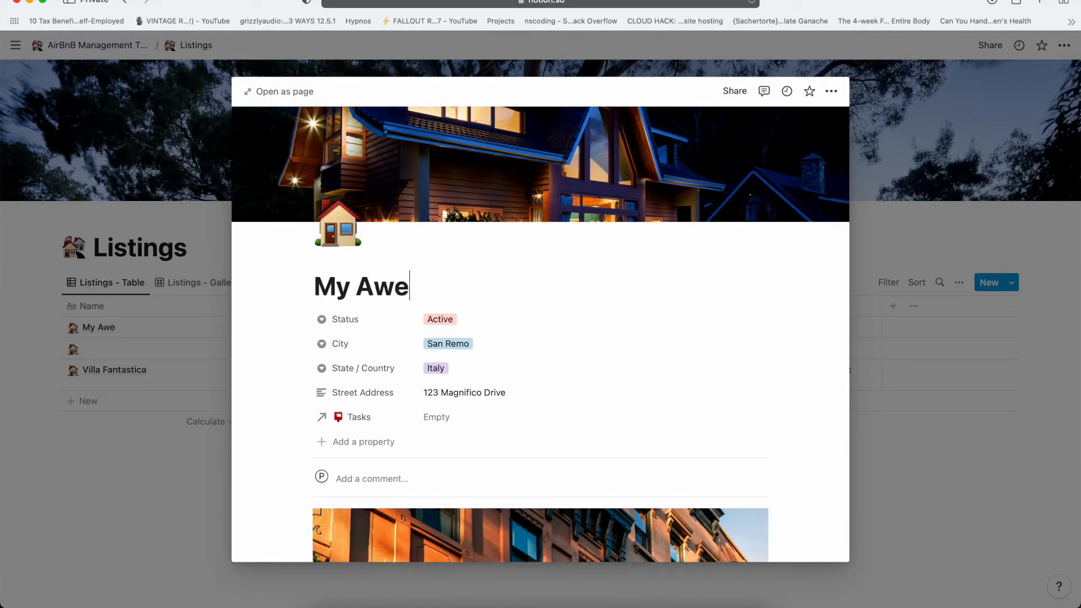
pyautogui.press('BackSpace')
pyautogui.write('Homse')
pyautogui.press('BackSpace')
pyautogui.press('BackSpace')
pyautogui.press('BackSpace')
pyautogui.write('use')
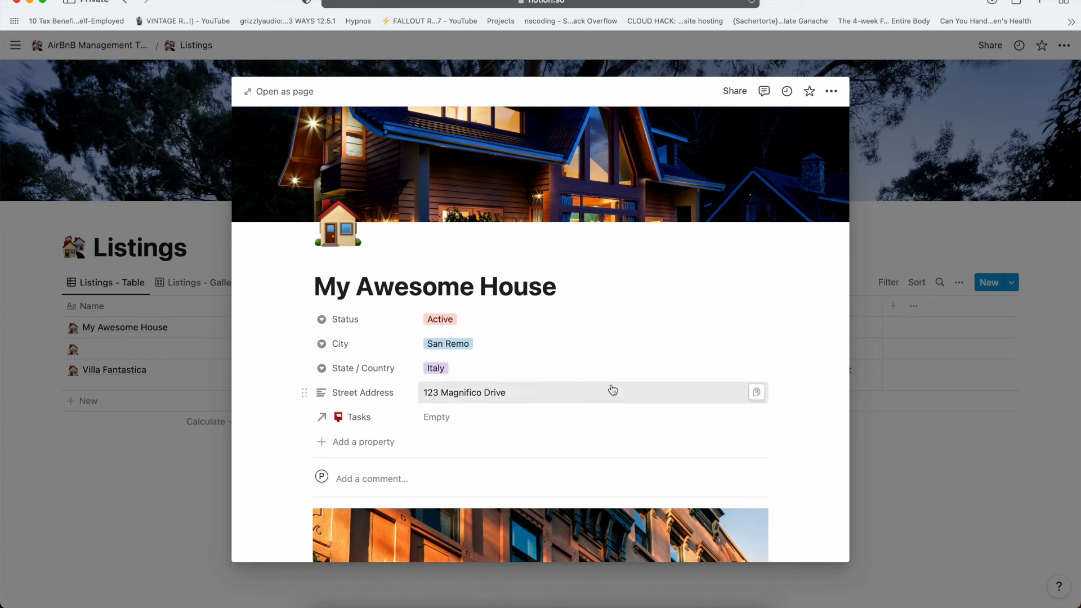
pyautogui.scroll(-1, 612, 389)
pyautogui.scroll(-5, 613, 389)
pyautogui.scroll(5, 611, 387)
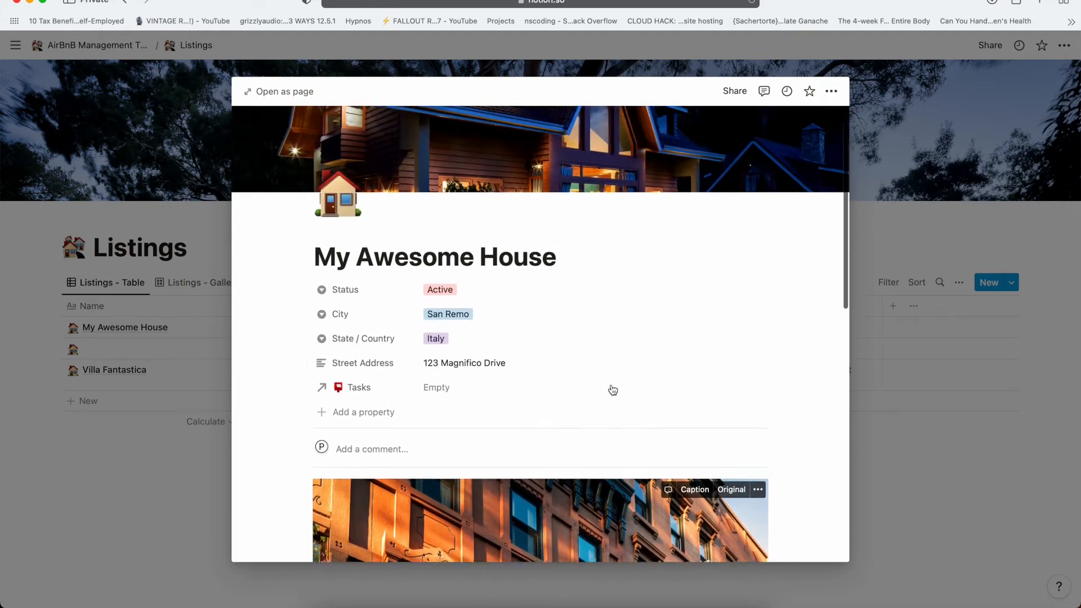
pyautogui.click(916, 471)
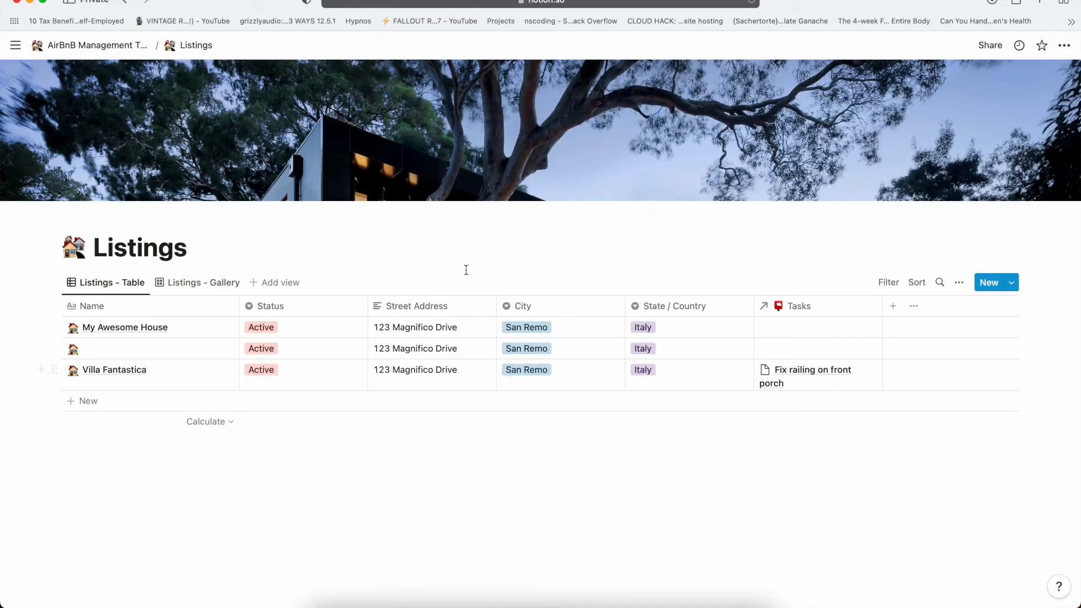
# Open the Tasks dashboard and move the Fix railing on front porch card to the Completed column.
pyautogui.click(135, 45)
pyautogui.scroll(-1, 420, 431)
pyautogui.click(363, 504)
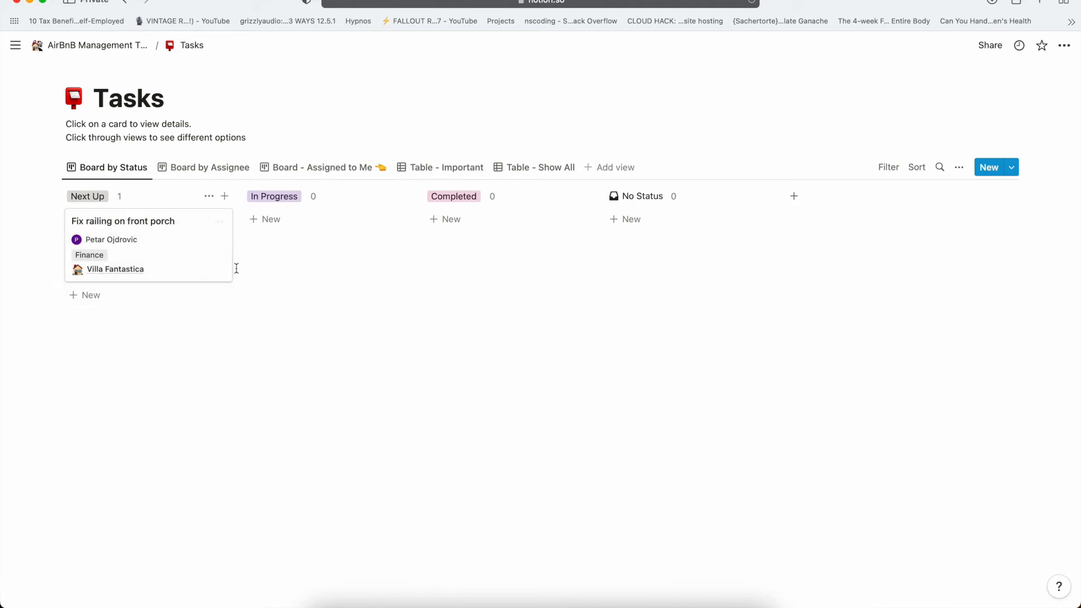
pyautogui.moveTo(139, 269)
pyautogui.mouseDown()
pyautogui.moveTo(214, 271)
pyautogui.moveTo(137, 271)
pyautogui.mouseUp()
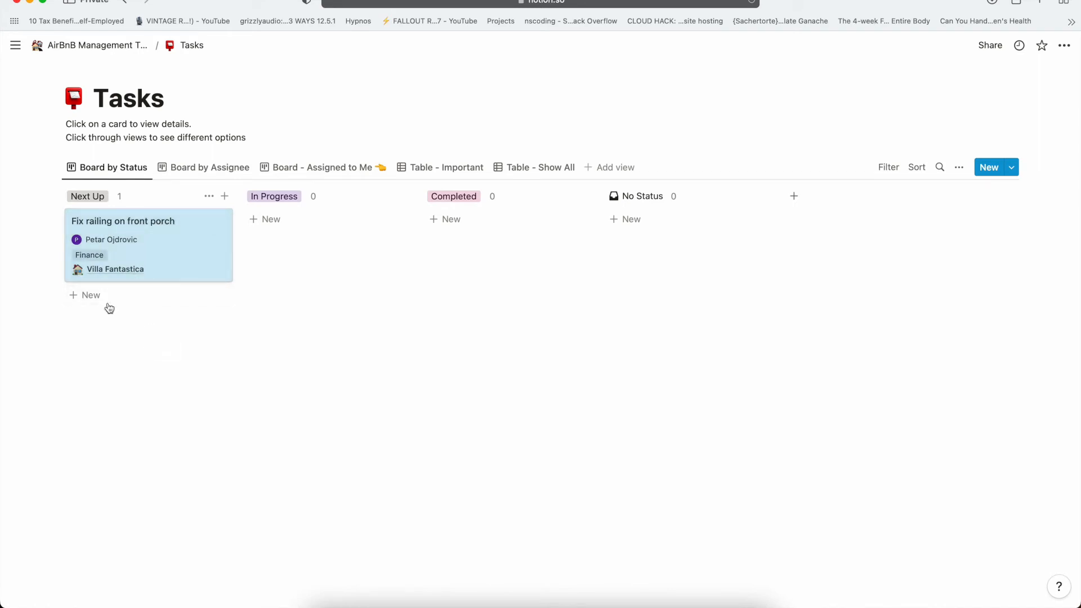
pyautogui.moveTo(148, 259); pyautogui.dragTo(444, 265)
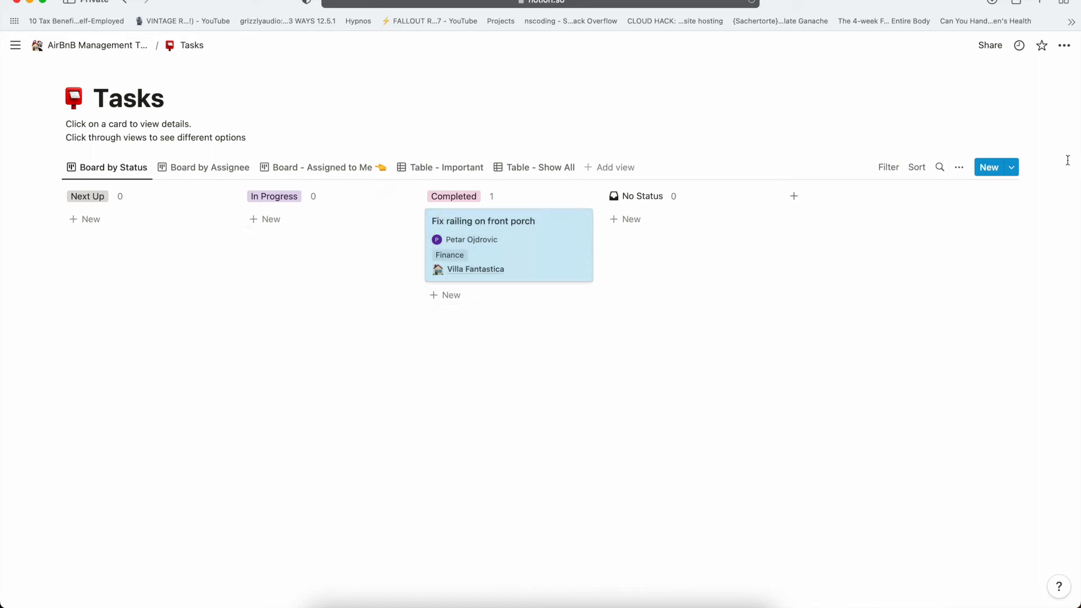
# Create a new task from the Task template and title it Repaint Villa Bedroom.
pyautogui.click(1011, 167)
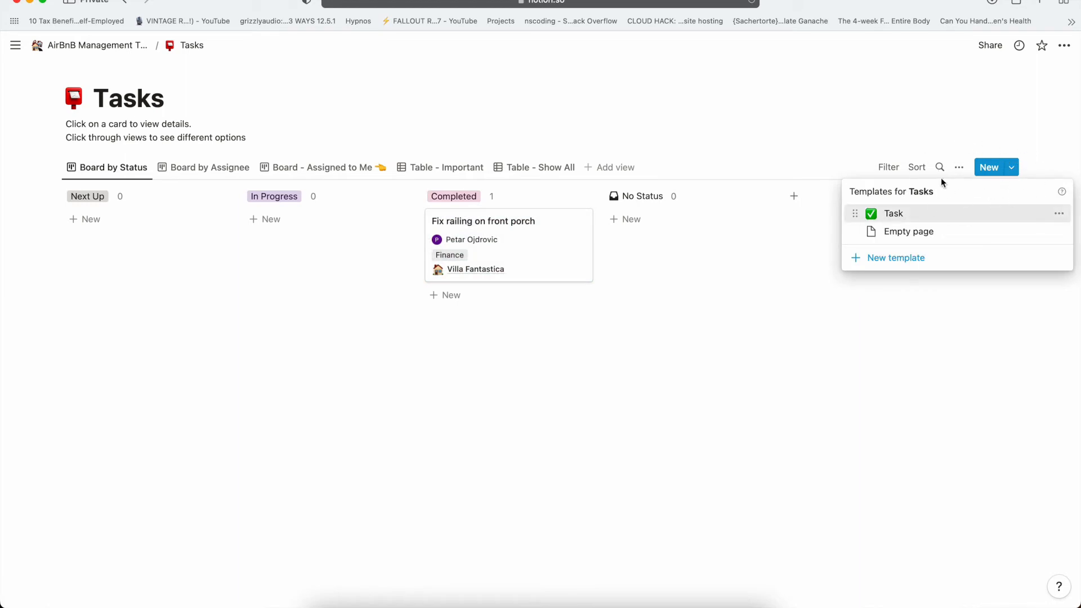
pyautogui.click(897, 219)
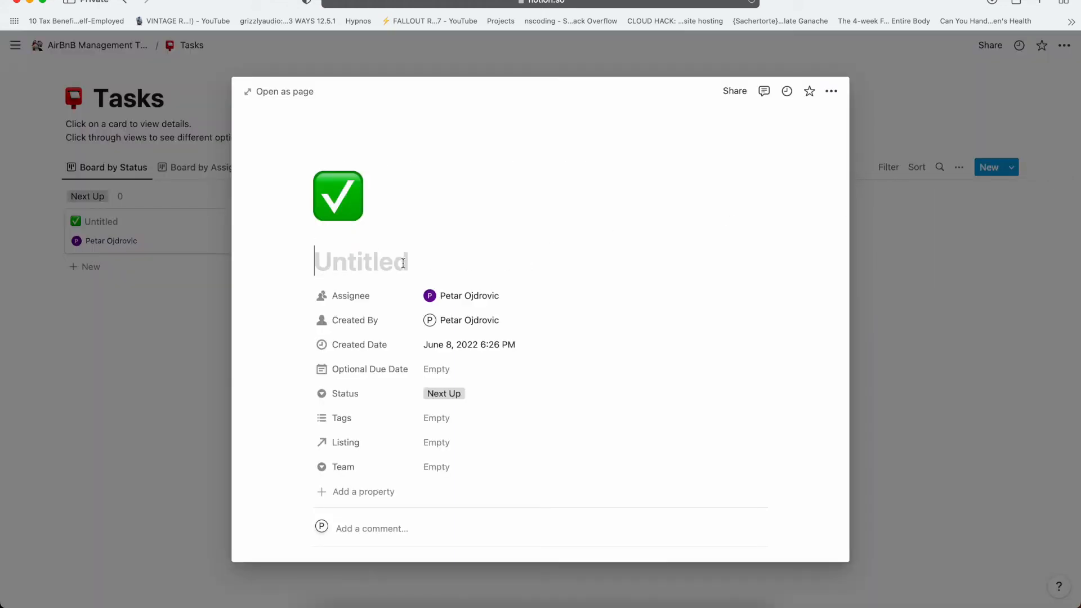
pyautogui.write('E')
pyautogui.press('BackSpace')
pyautogui.write('Repaint')
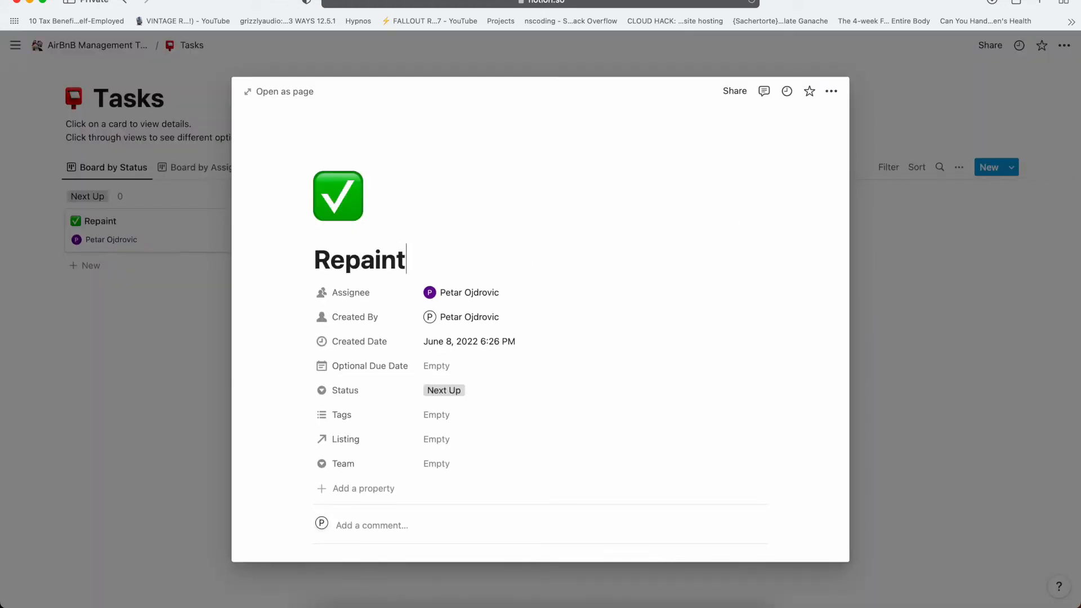
pyautogui.write(' Villa Bedroom')
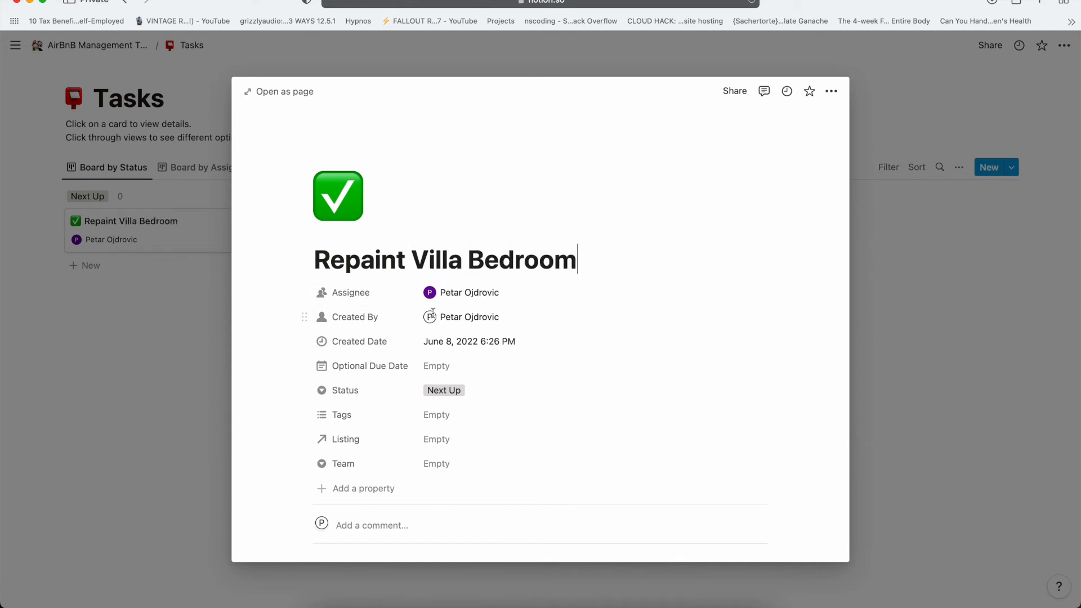
# Replace the task's assignee with the other suggested account.
pyautogui.click(470, 294)
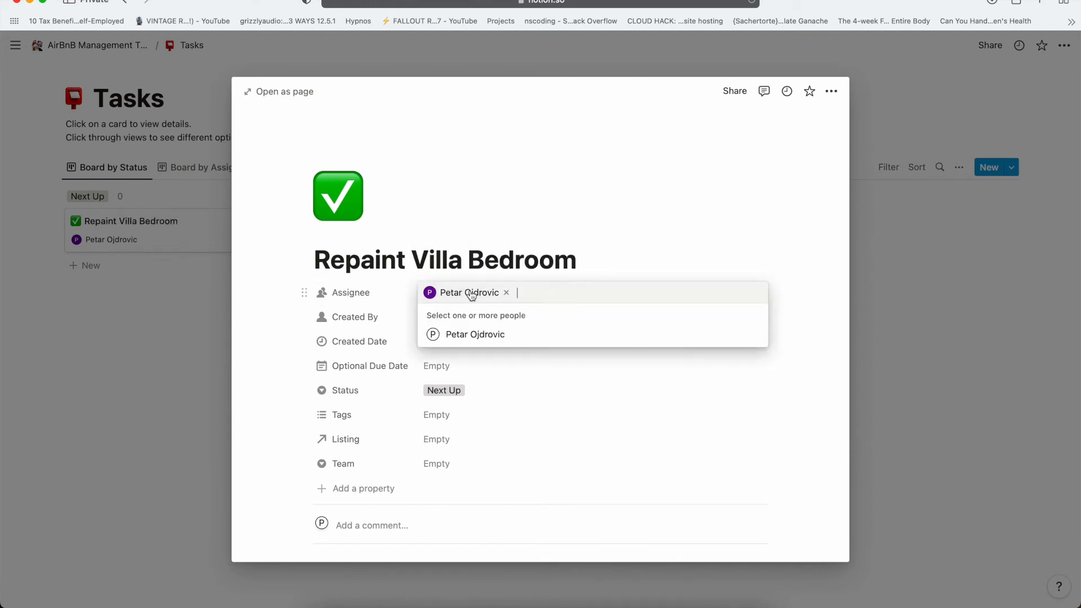
pyautogui.click(465, 336)
pyautogui.click(506, 293)
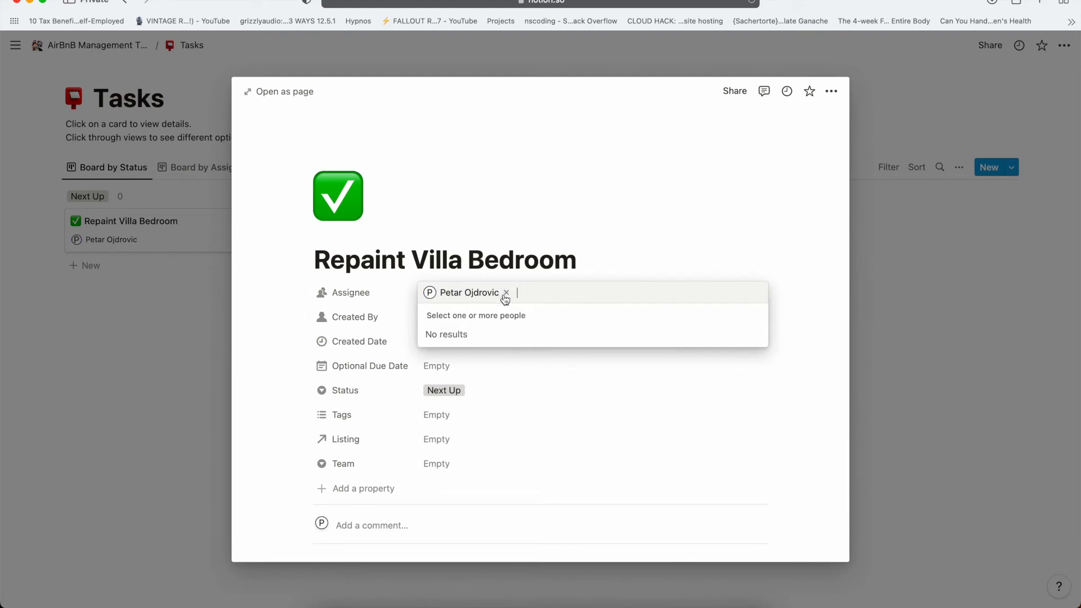
pyautogui.click(623, 257)
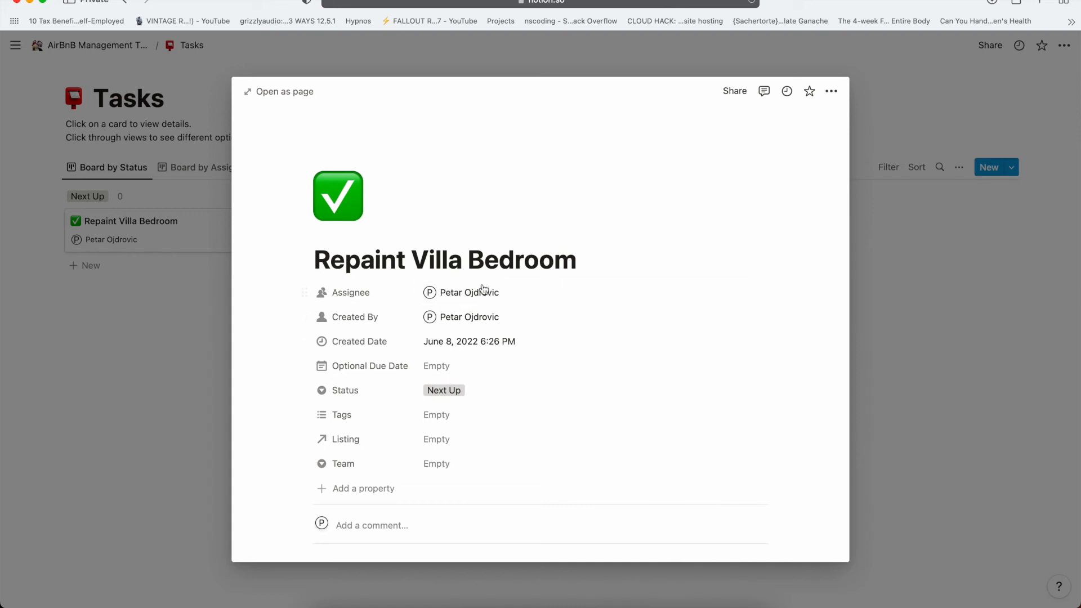
# Set the task's optional due date to June 15, 2022 with a reminder 1 day before at 9:00 AM.
pyautogui.click(438, 367)
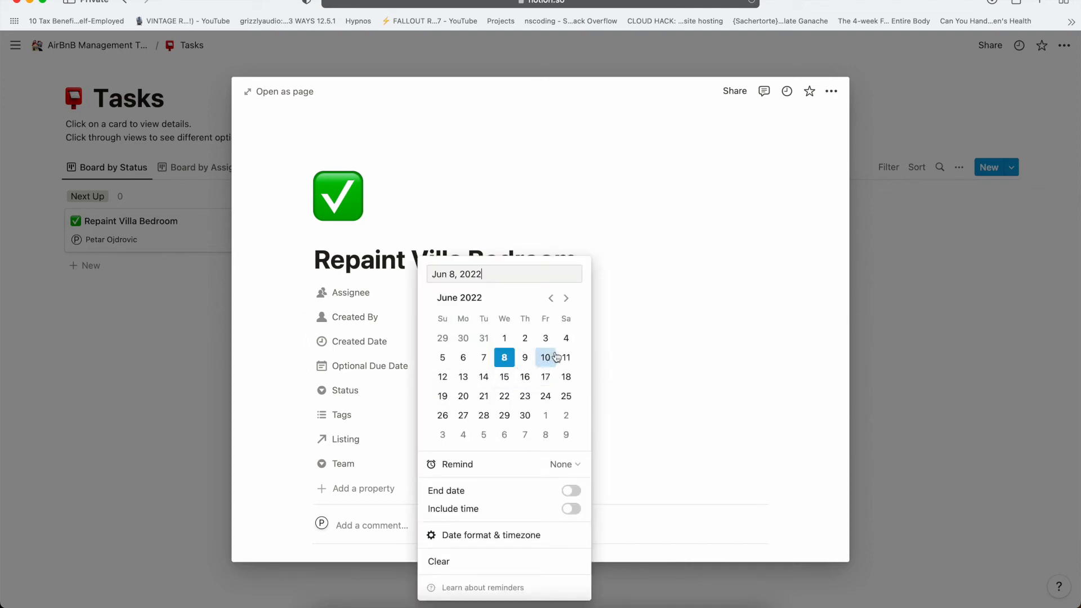
pyautogui.click(505, 382)
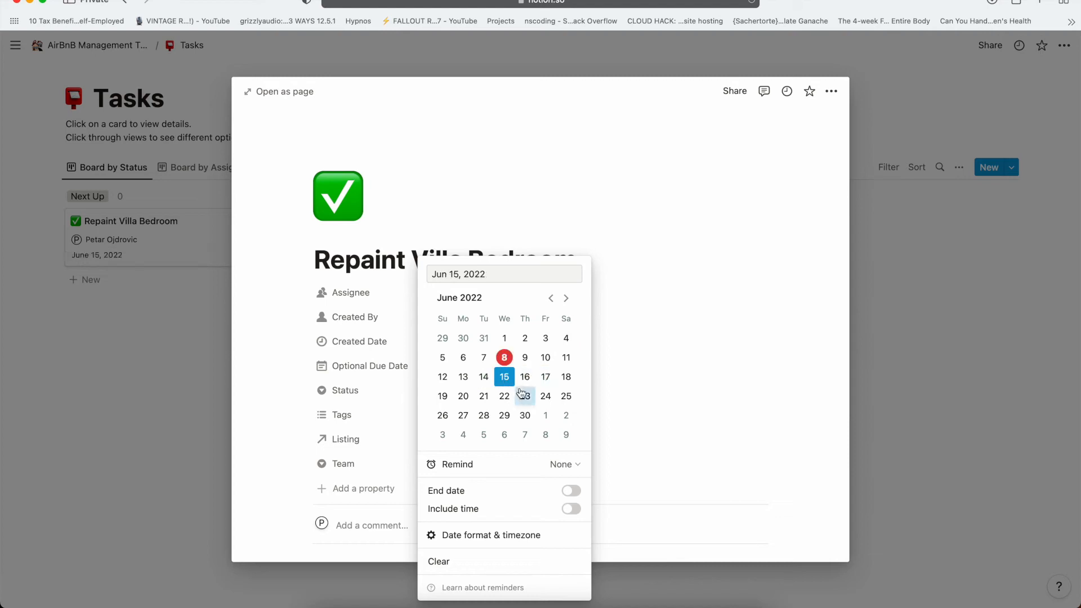
pyautogui.click(562, 463)
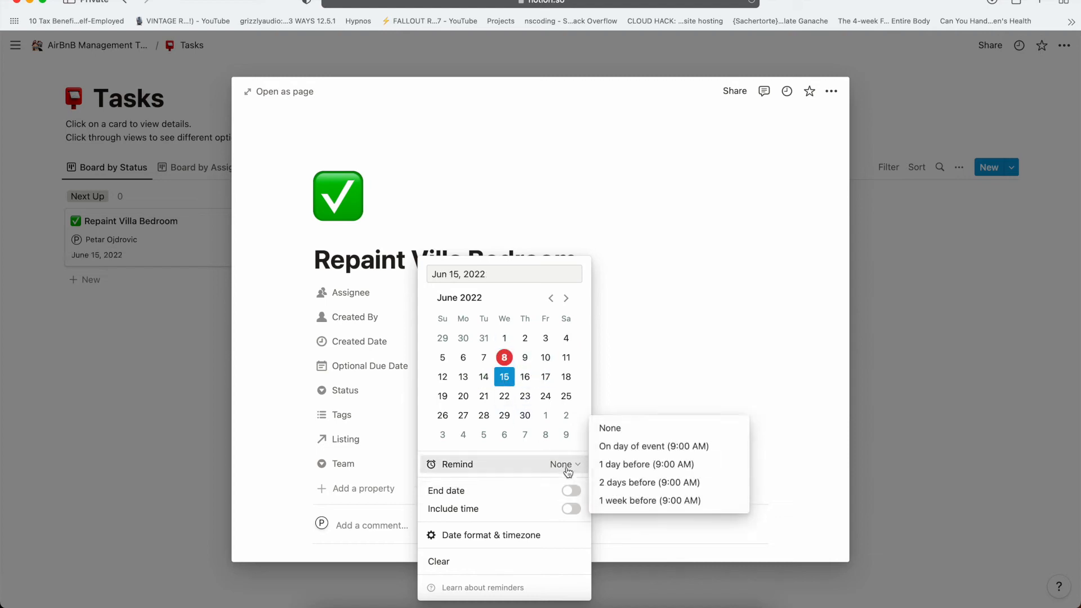
pyautogui.click(639, 464)
pyautogui.click(713, 394)
# Assign the Repaint Villa Bedroom task to the Maintenence team.
pyautogui.scroll(-1, 466, 375)
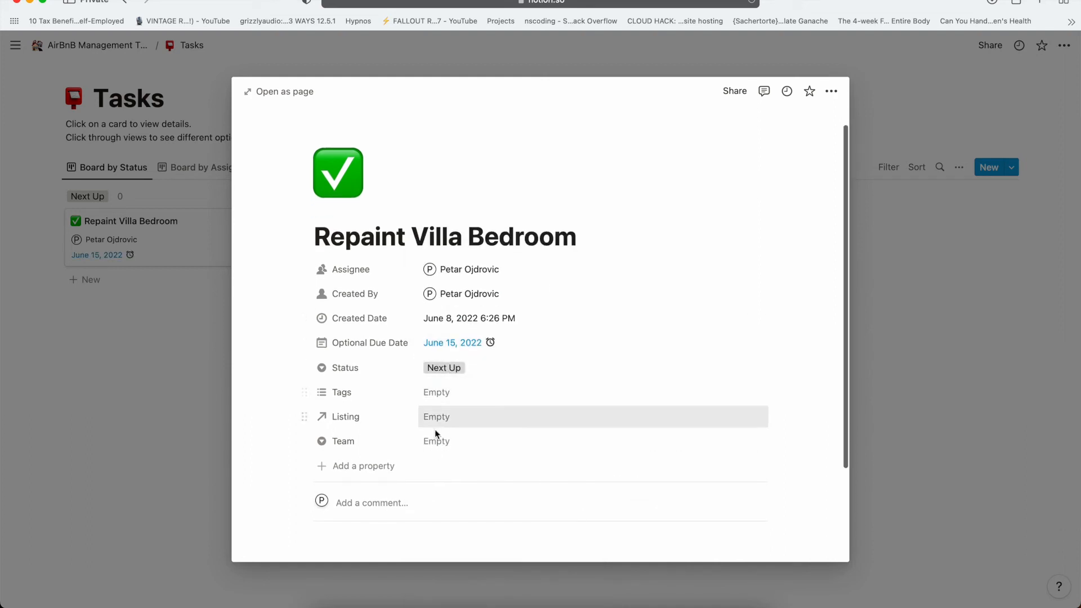
pyautogui.scroll(-1, 436, 374)
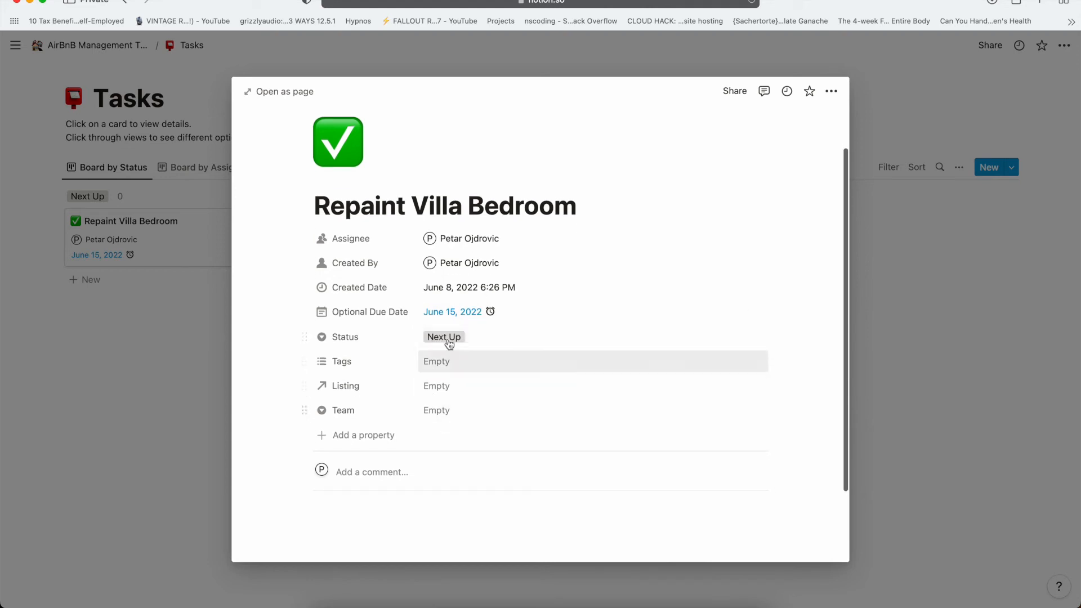
pyautogui.click(438, 409)
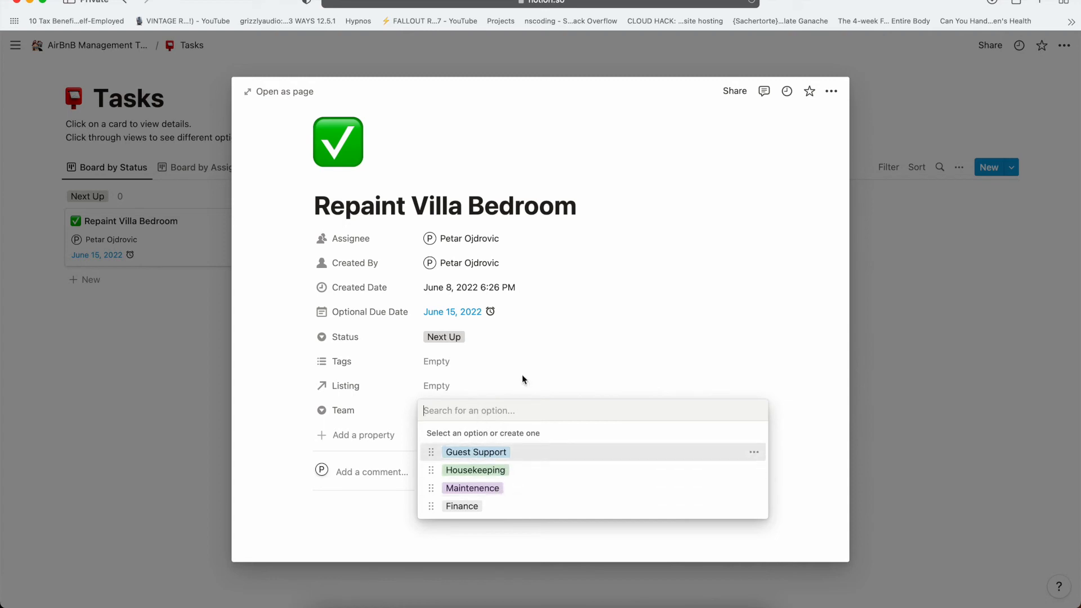
pyautogui.click(475, 488)
# Tag the Repaint Villa Bedroom task as Important.
pyautogui.click(451, 362)
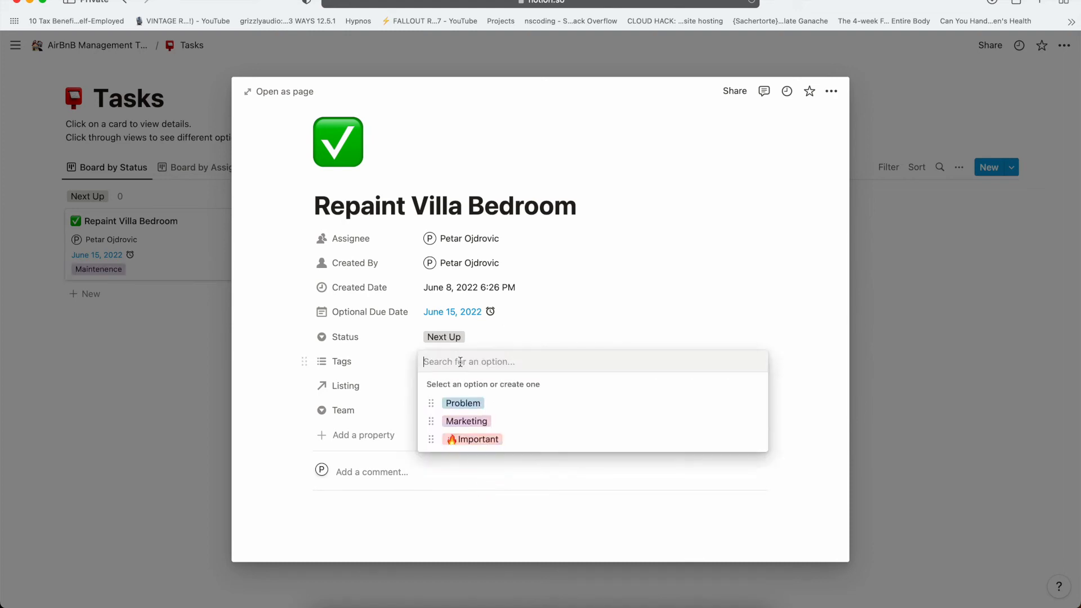
pyautogui.click(490, 439)
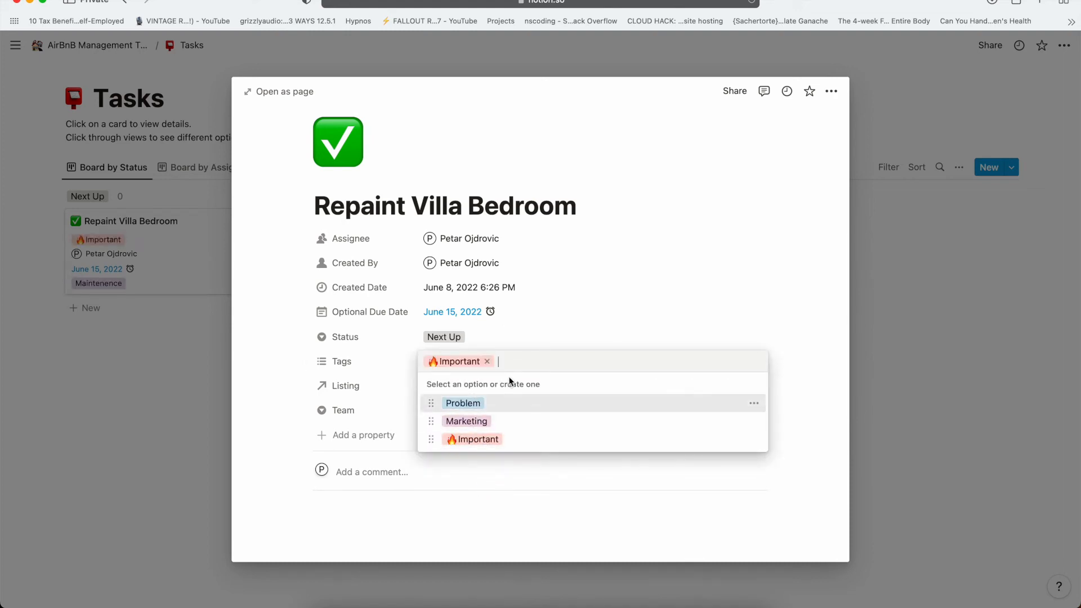
pyautogui.click(383, 407)
# Create a new team option named Landskaping and assign it to the task.
pyautogui.click(480, 409)
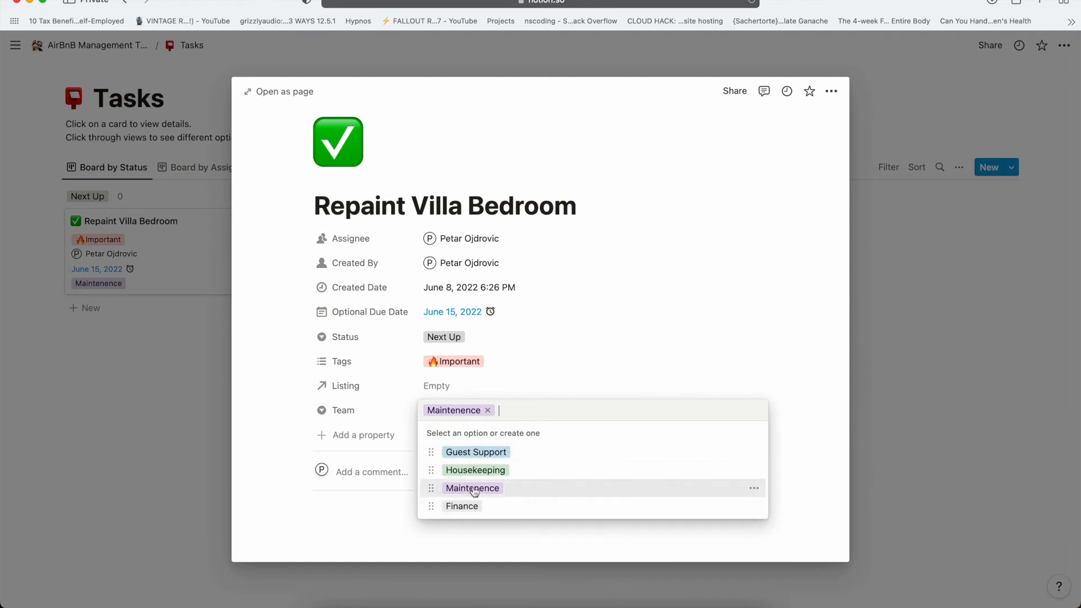
pyautogui.write('Lan')
pyautogui.write('skaping')
pyautogui.press('BackSpace')
pyautogui.press('BackSpace')
pyautogui.press('BackSpace')
pyautogui.press('BackSpace')
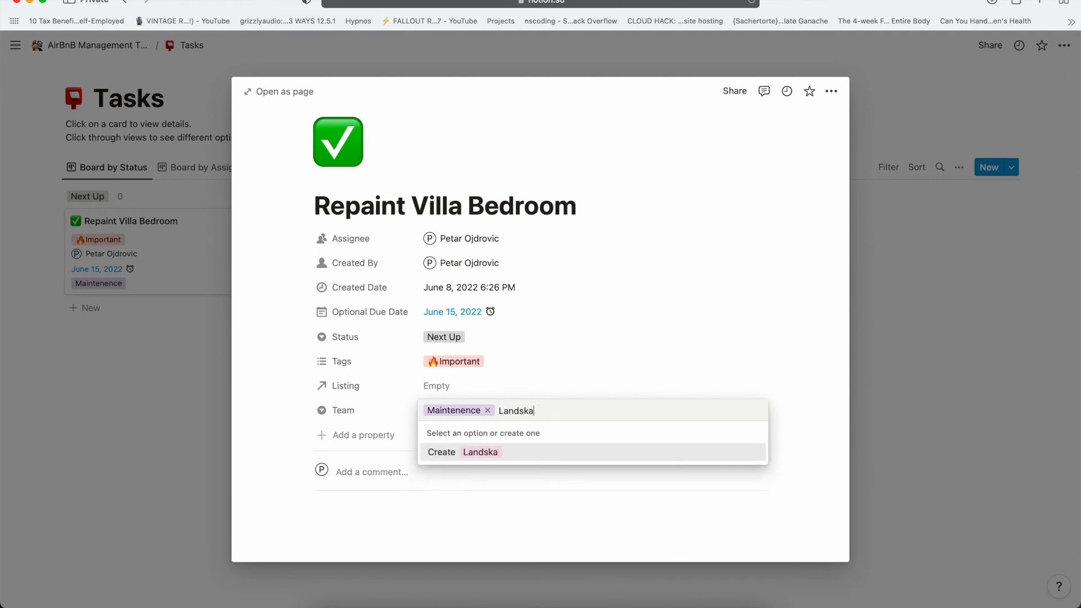
pyautogui.press('BackSpace')
pyautogui.write('skaping')
pyautogui.press('Return')
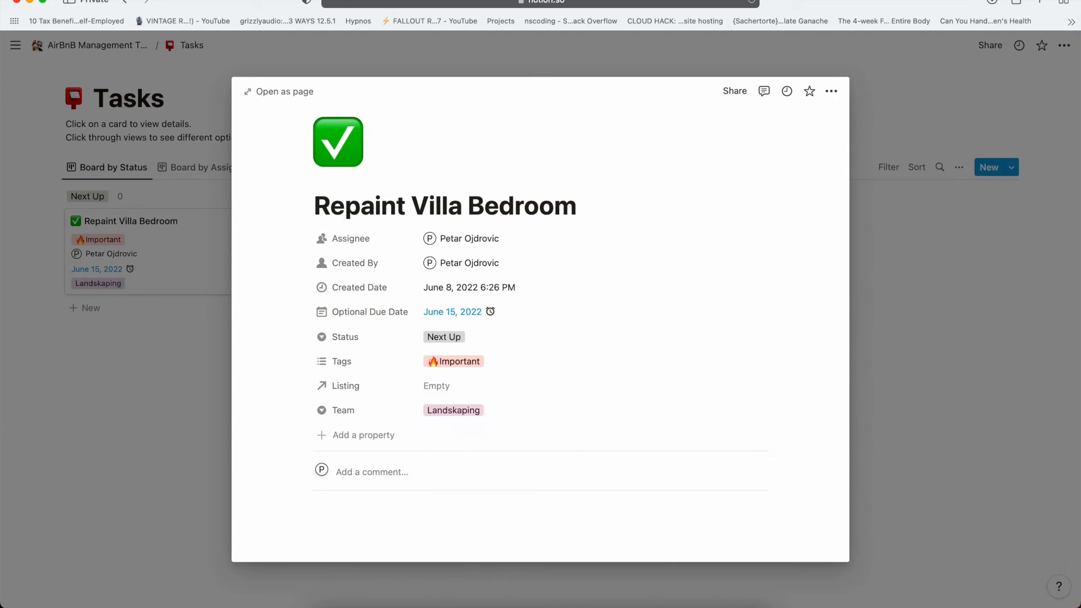
# Replace the task's team with a newly created option named Landscaping.
pyautogui.click(465, 412)
pyautogui.click(487, 411)
pyautogui.write('Landscaping')
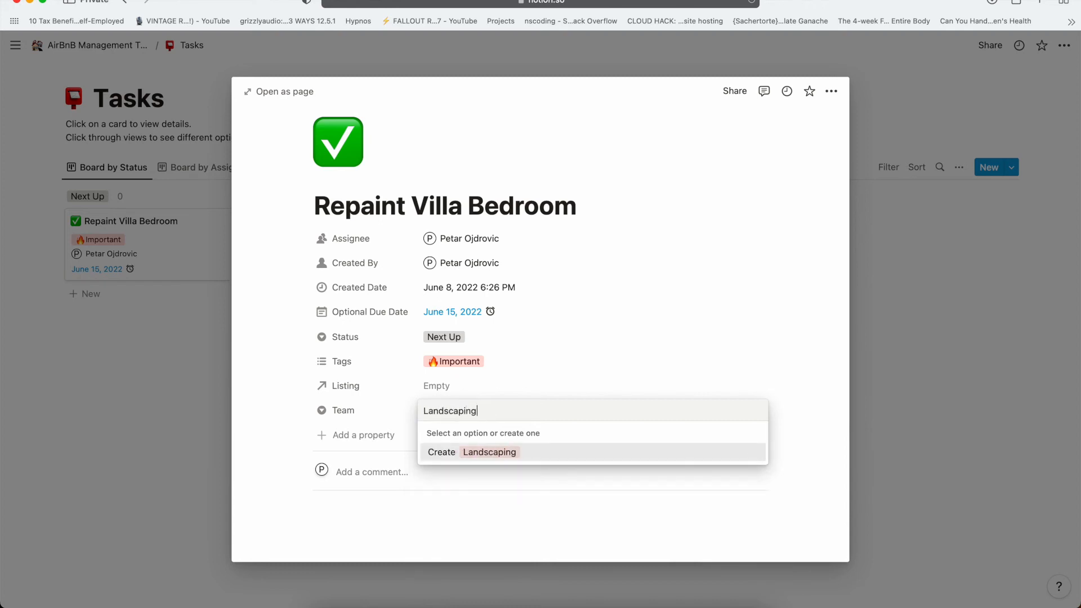
pyautogui.press('Return')
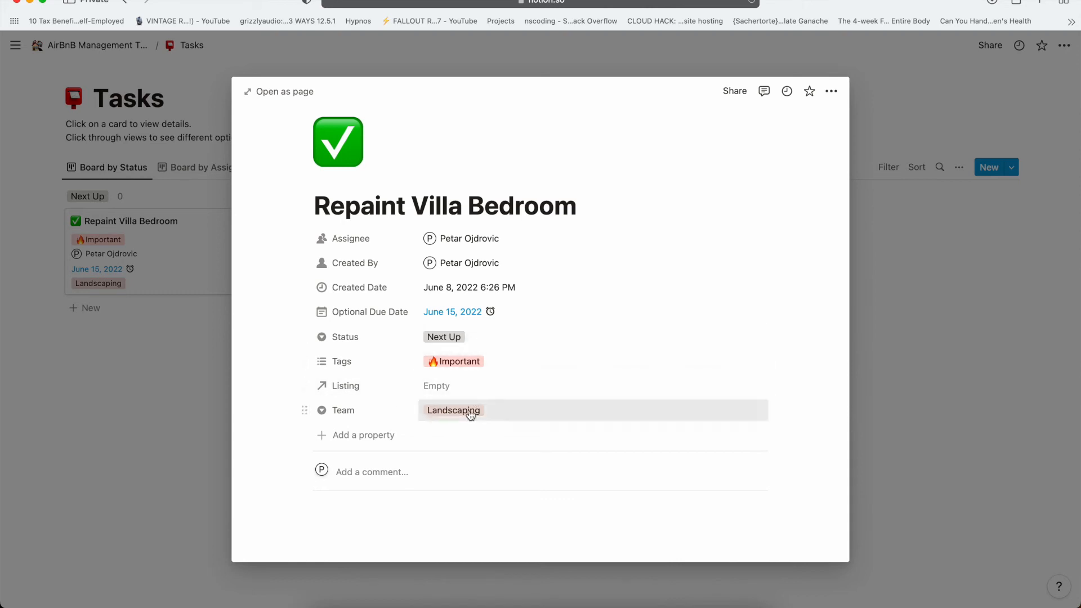
# Link the task to the Villa Fantastica listing and return to the task board.
pyautogui.click(448, 389)
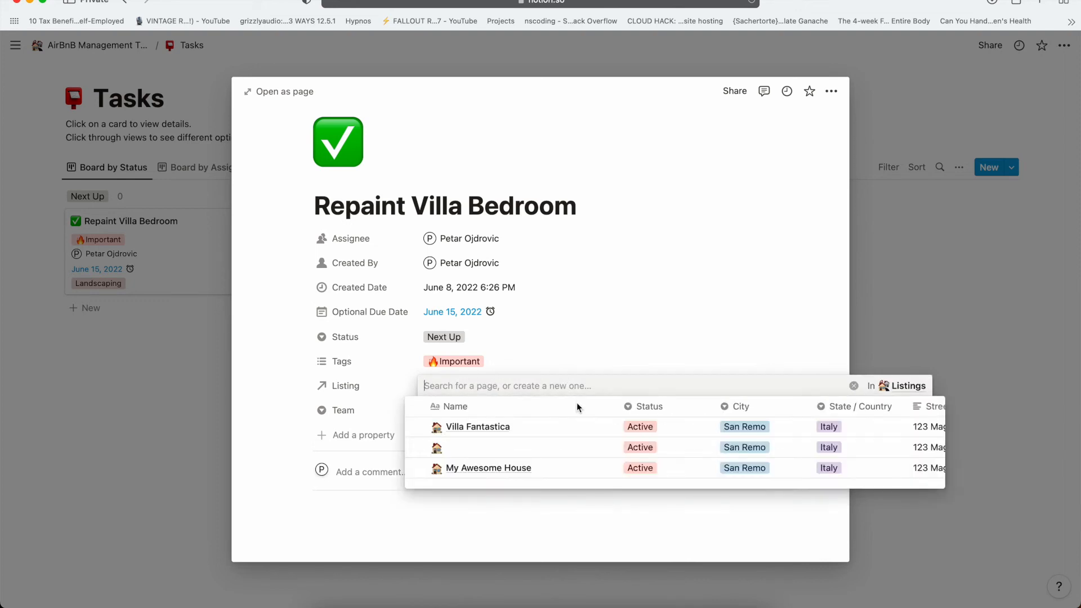
pyautogui.click(486, 429)
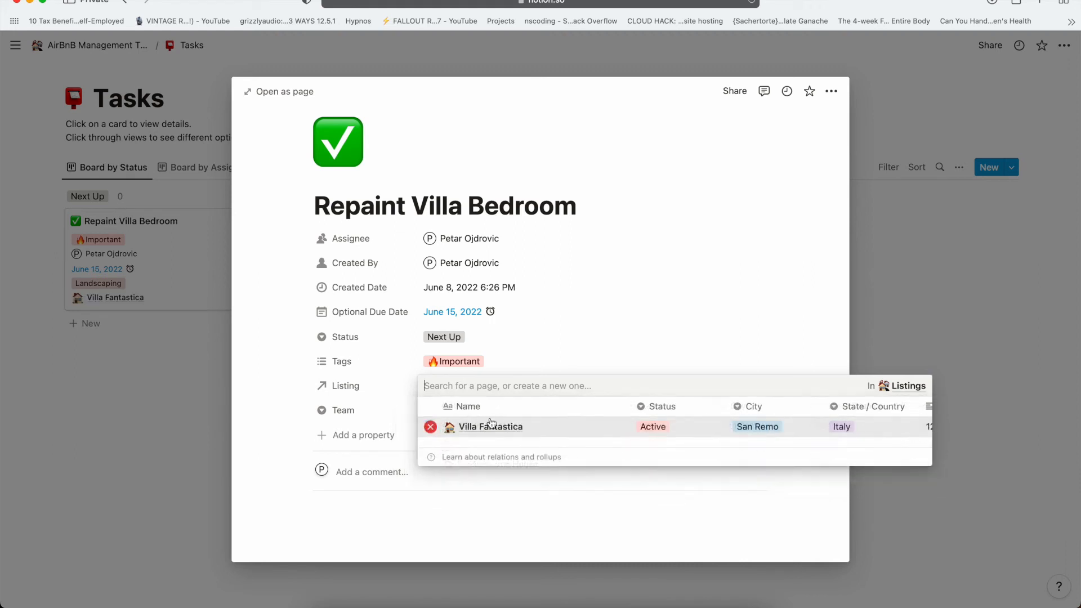
pyautogui.click(585, 328)
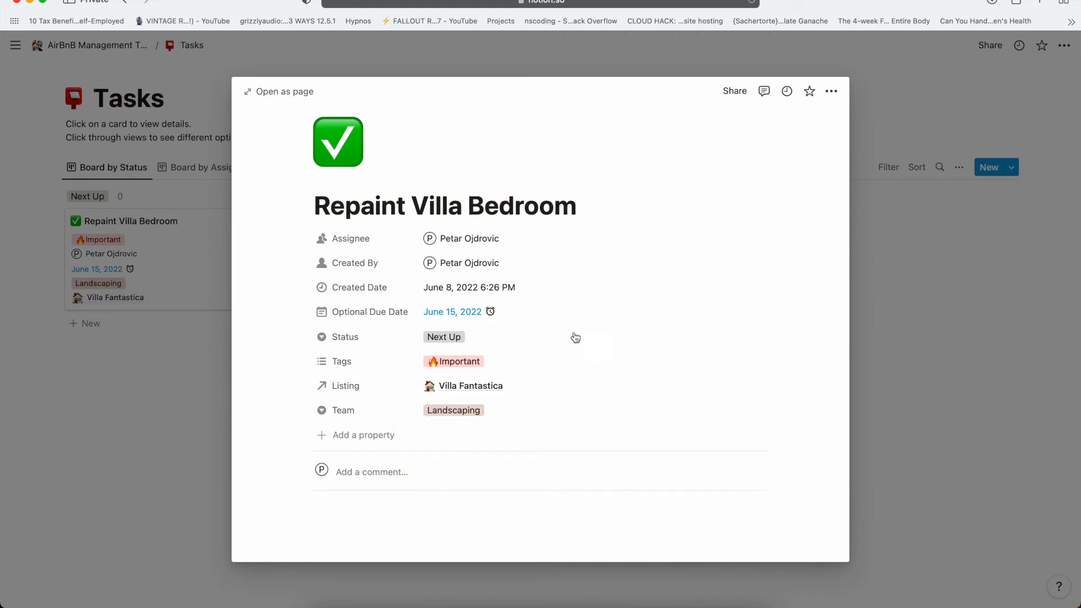
pyautogui.click(866, 291)
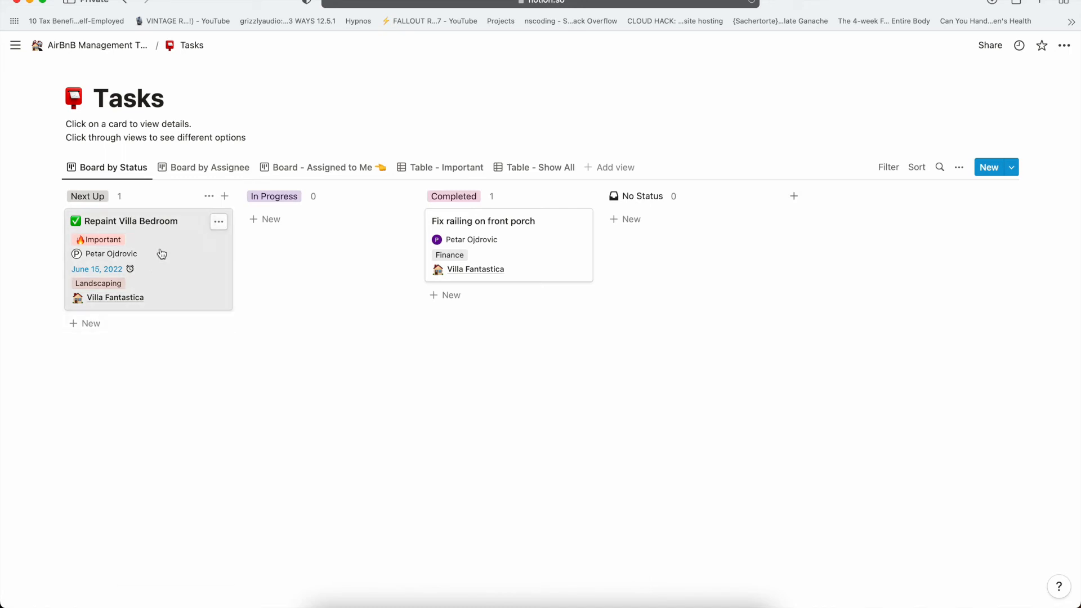
# Move the Repaint Villa Bedroom task from Next Up to In Progress and on to Completed on the status board.
pyautogui.moveTo(162, 254); pyautogui.dragTo(301, 279)
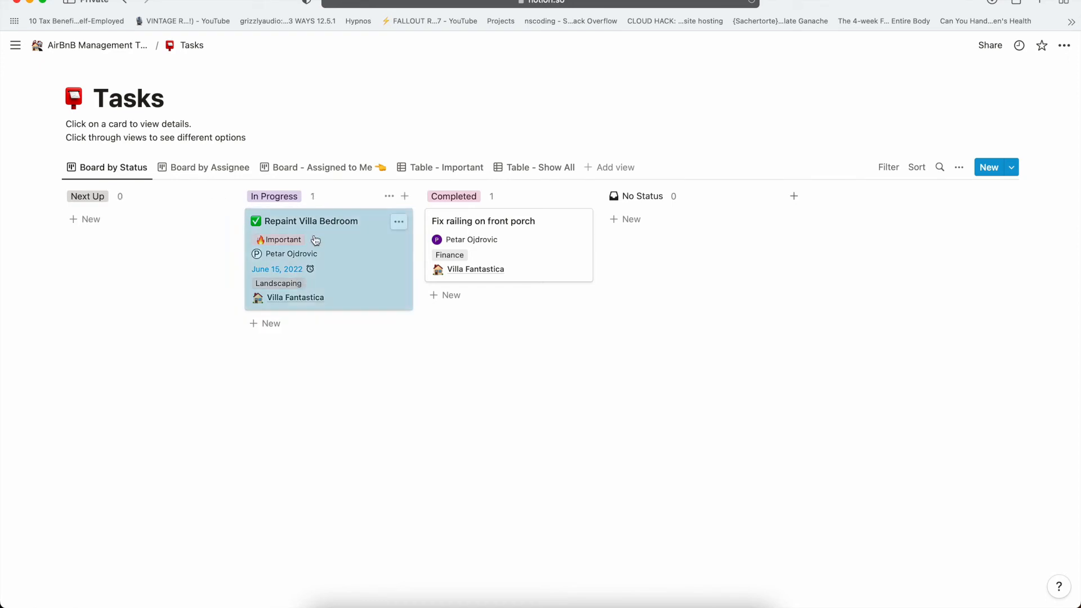
pyautogui.moveTo(315, 240); pyautogui.dragTo(492, 315)
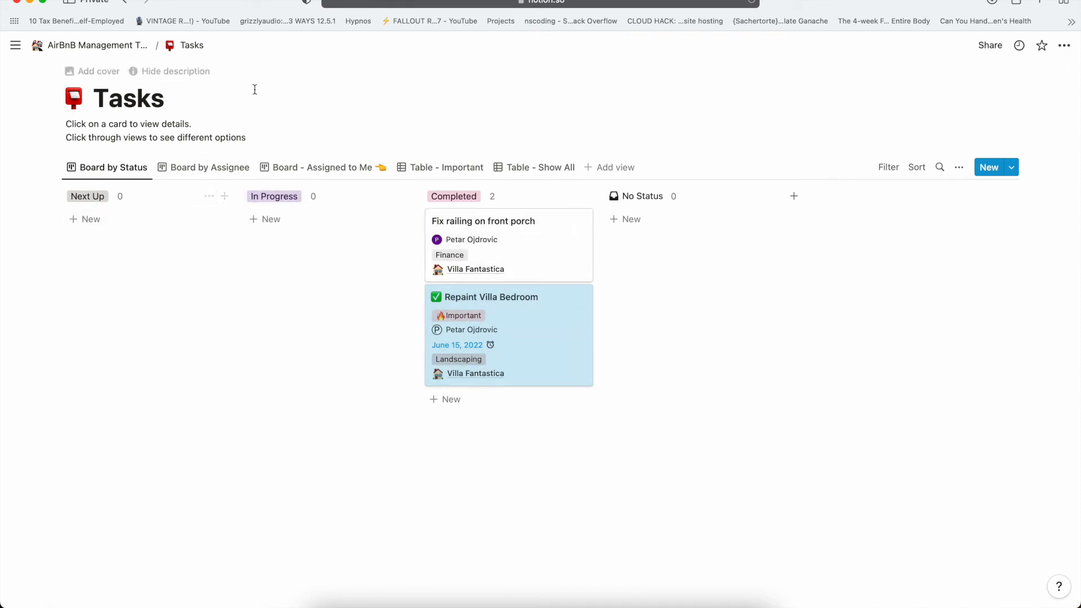
# Open the Contacts dashboard from the template's main page and add a contact using the ContactName template.
pyautogui.click(118, 45)
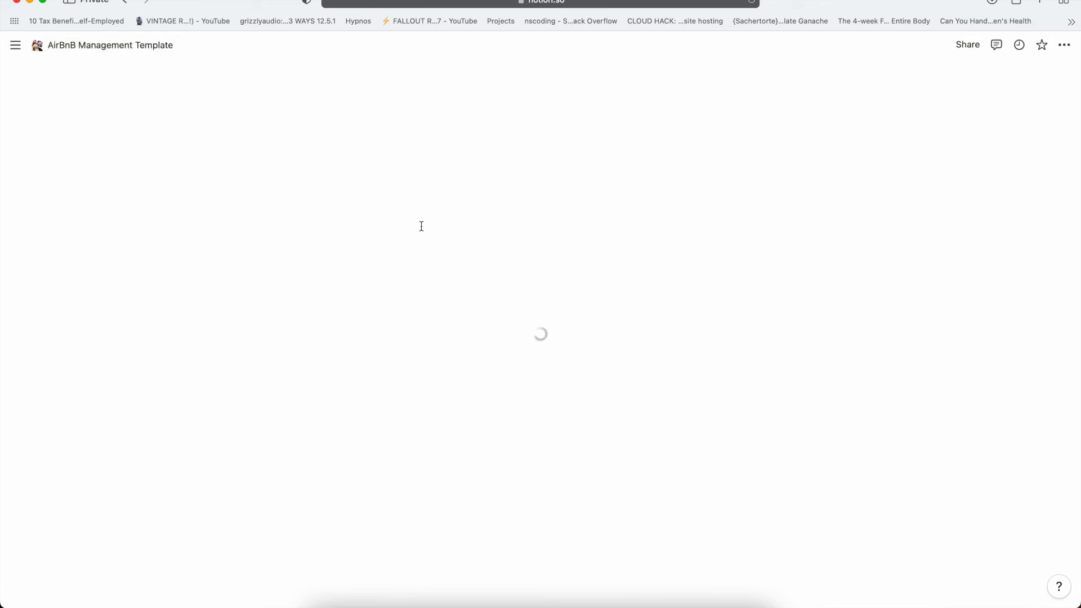
pyautogui.scroll(-5, 450, 281)
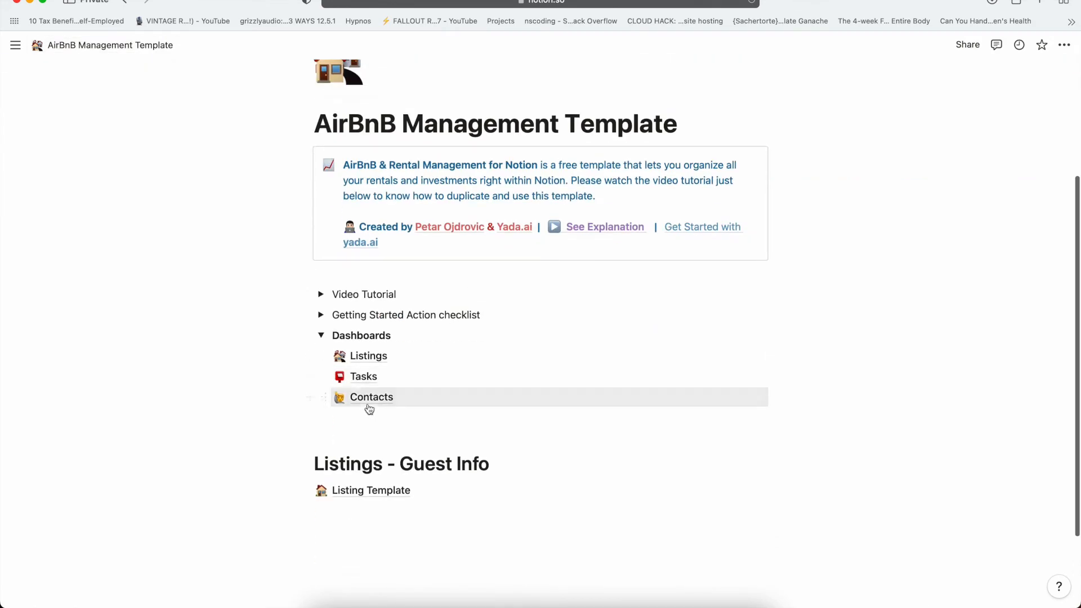
pyautogui.click(368, 406)
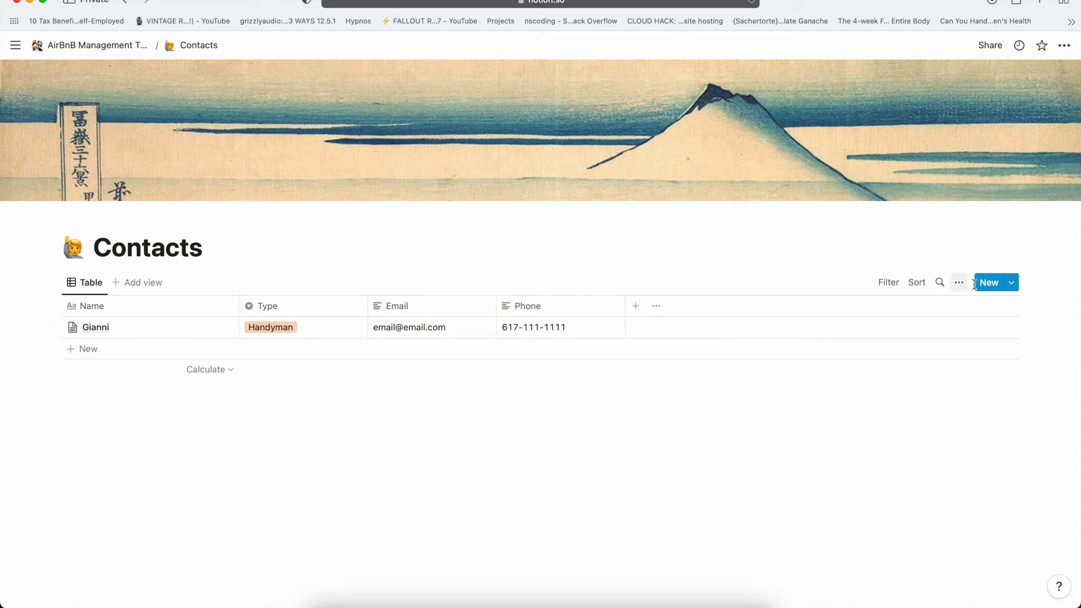
pyautogui.click(1013, 287)
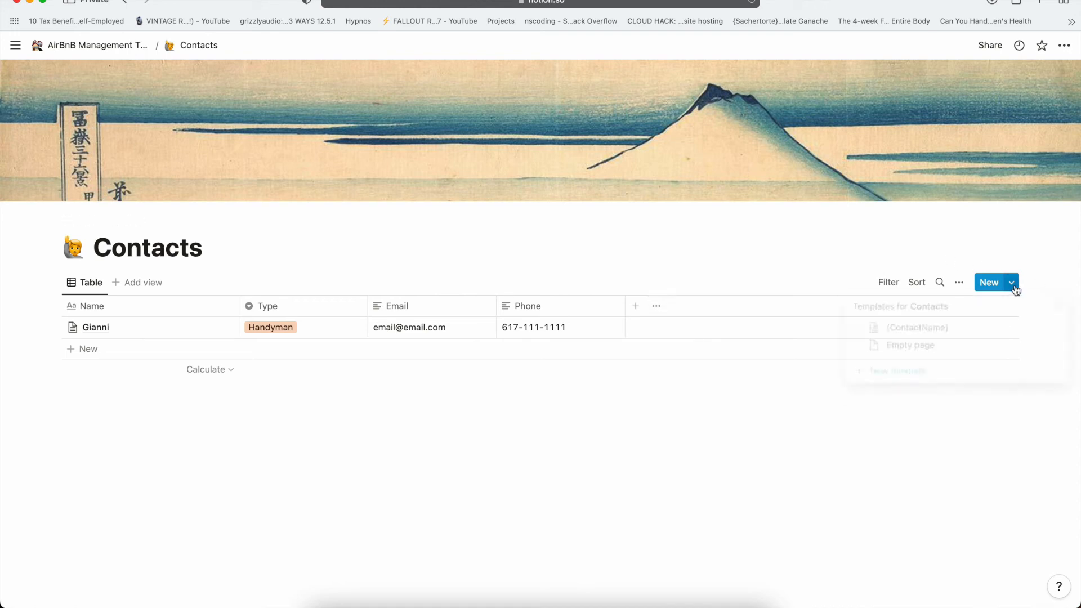
pyautogui.click(949, 331)
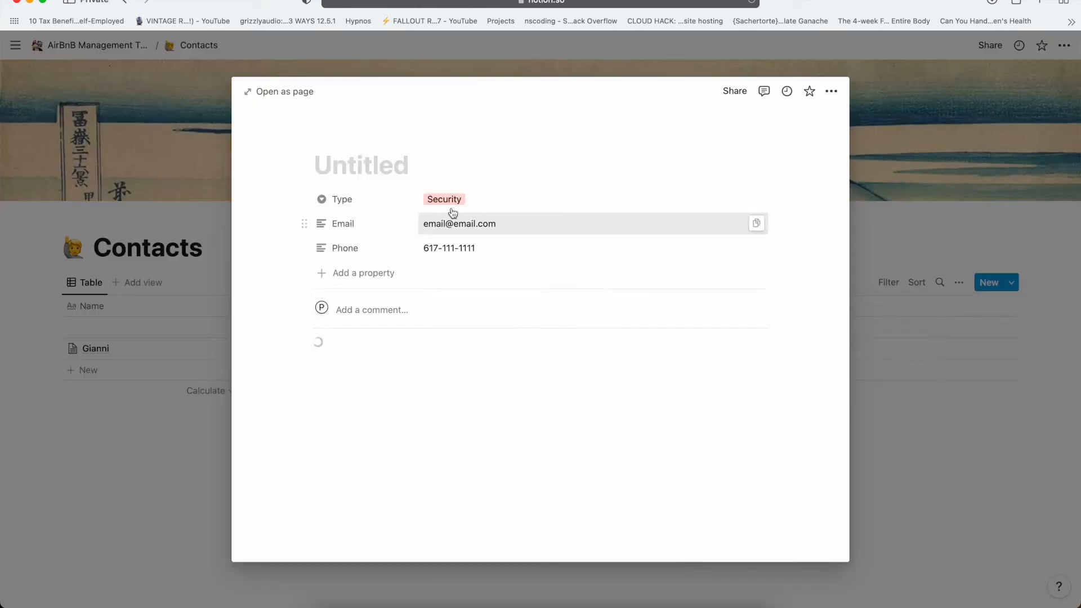
# Enter the new contact's name, set the type to Plumber, and return to the Contacts table.
pyautogui.click(443, 193)
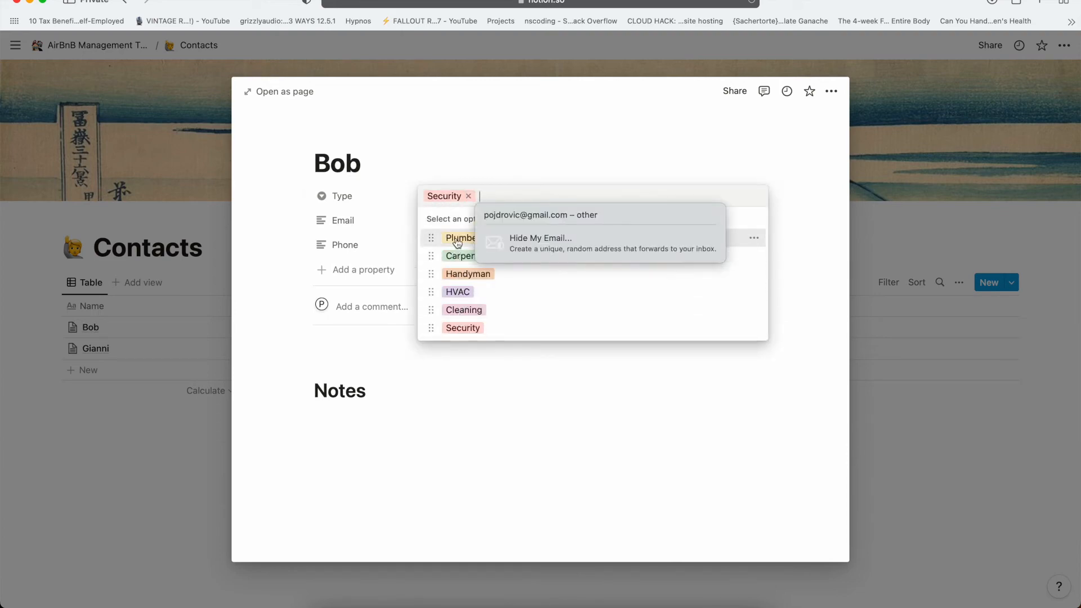
pyautogui.click(457, 240)
pyautogui.click(447, 225)
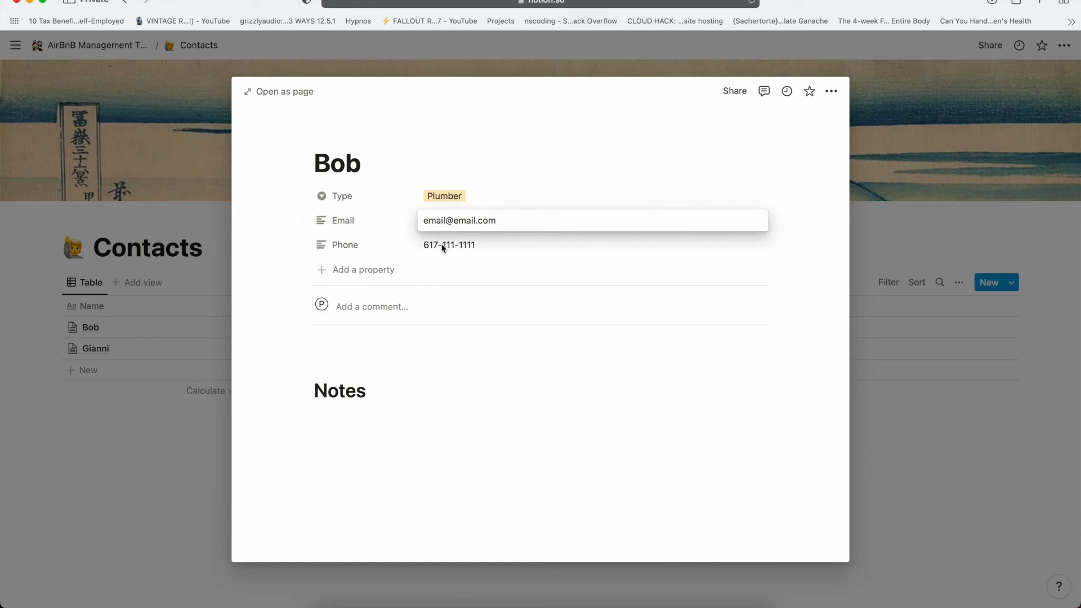
pyautogui.click(450, 242)
pyautogui.click(384, 430)
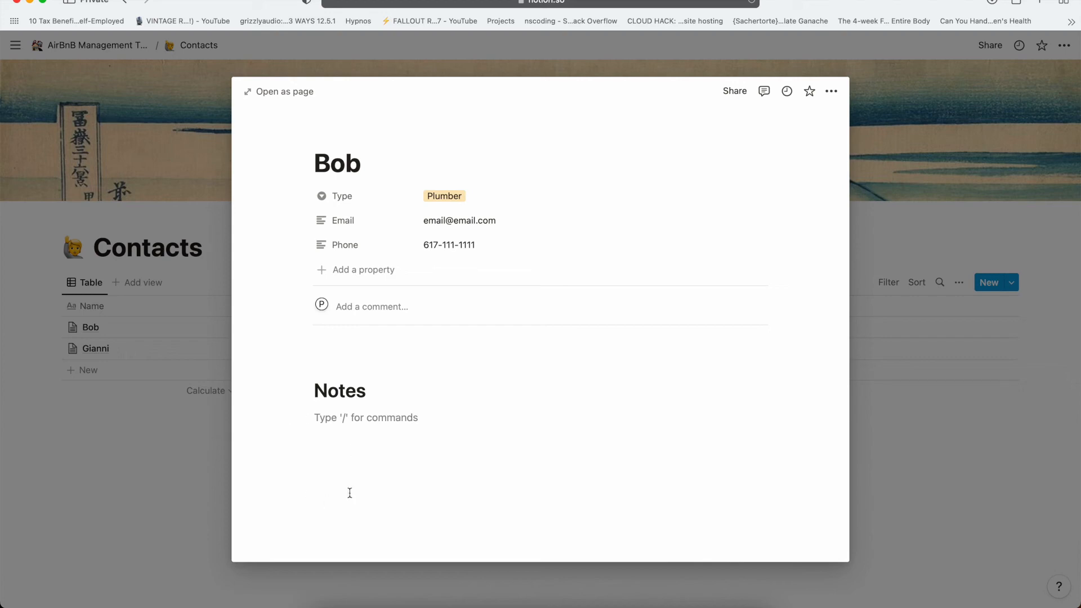
pyautogui.click(168, 447)
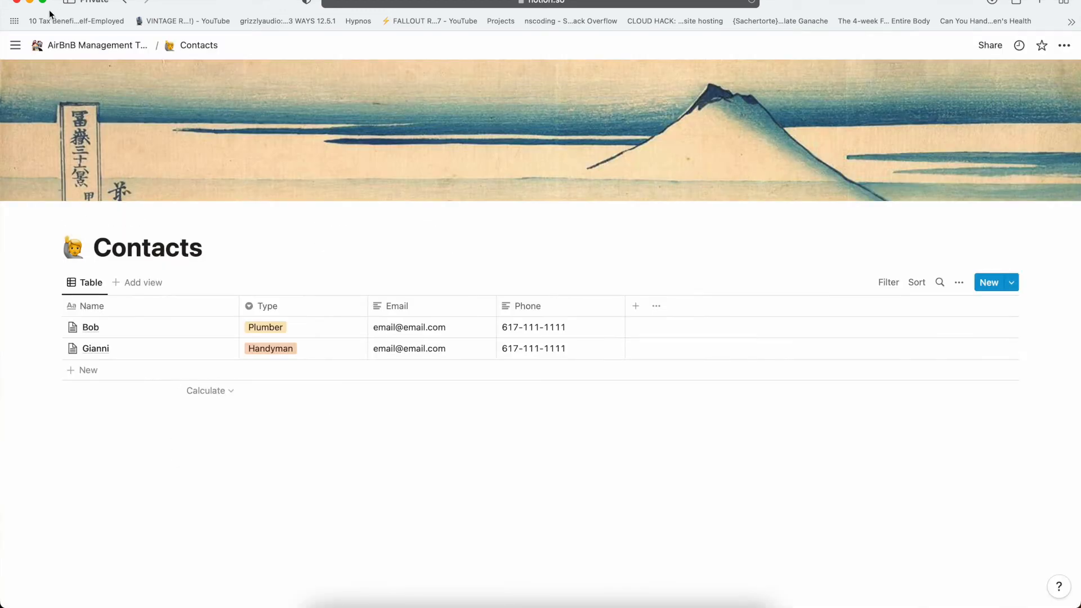
# Return to the AirBnB Management Template page and duplicate the Listing Template under Listings - Guest Info.
pyautogui.click(66, 45)
pyautogui.scroll(-5, 351, 291)
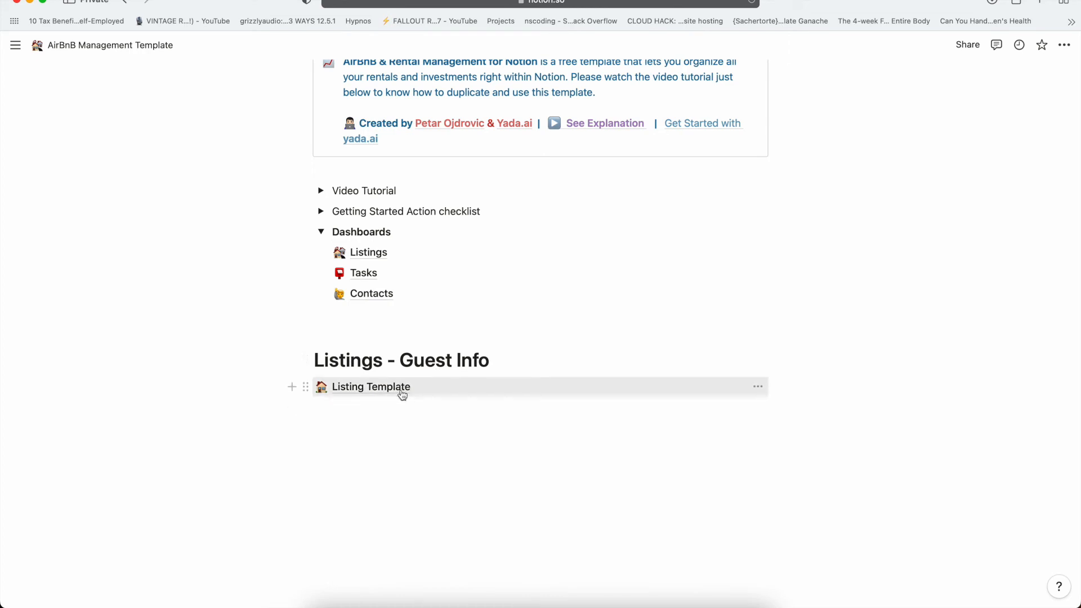
pyautogui.scroll(5, 483, 335)
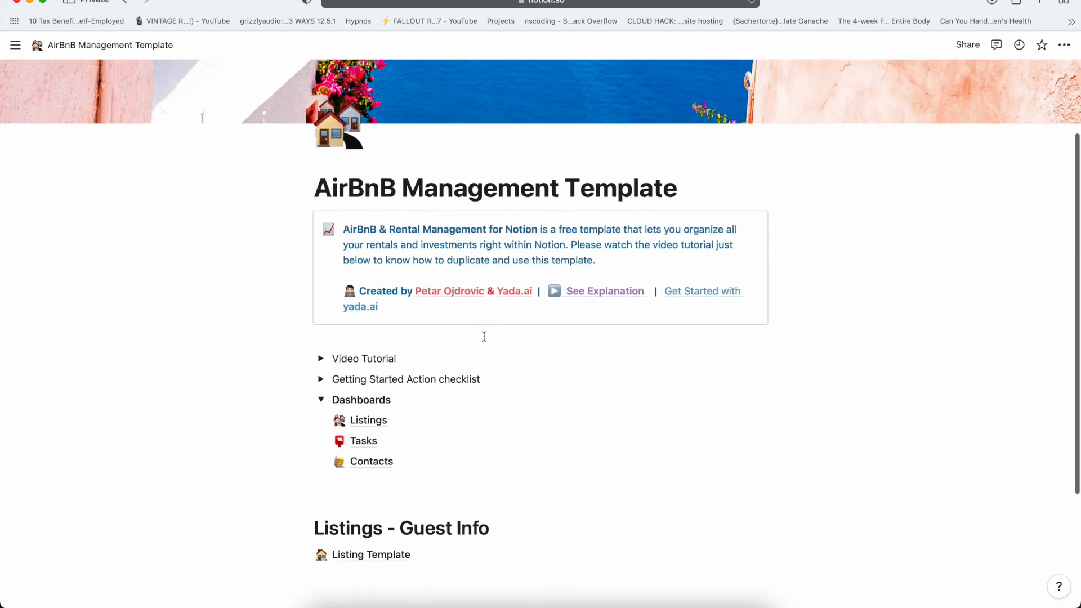
pyautogui.scroll(-3, 362, 419)
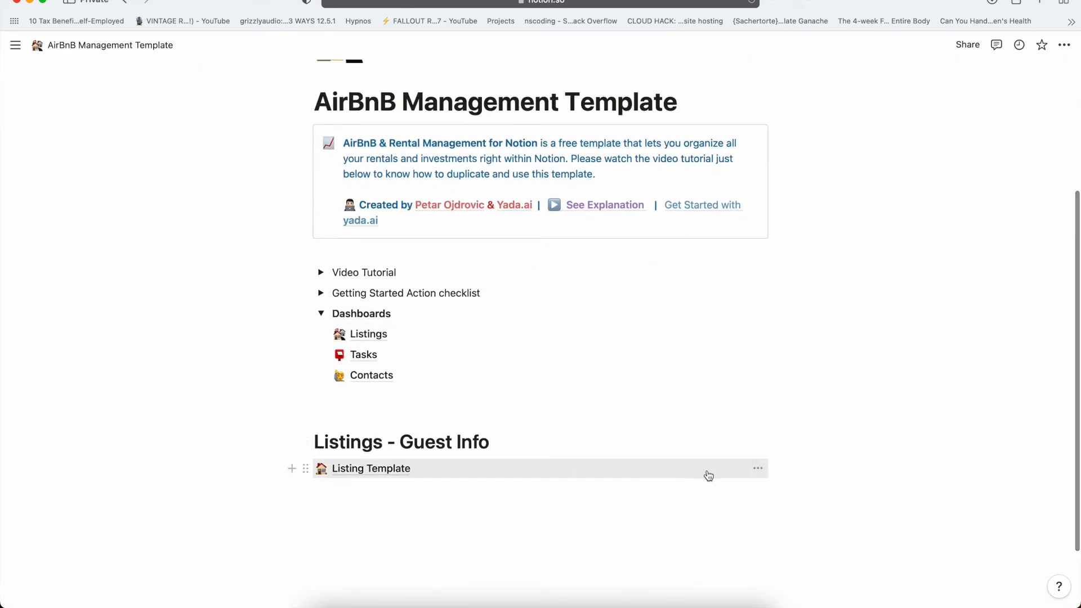
pyautogui.click(759, 471)
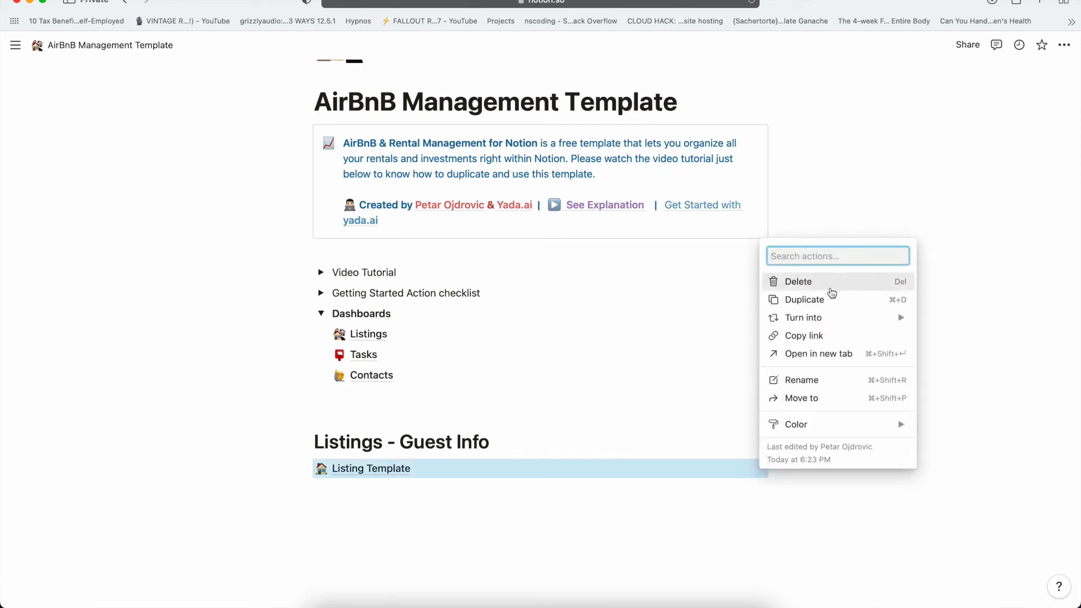
pyautogui.click(825, 306)
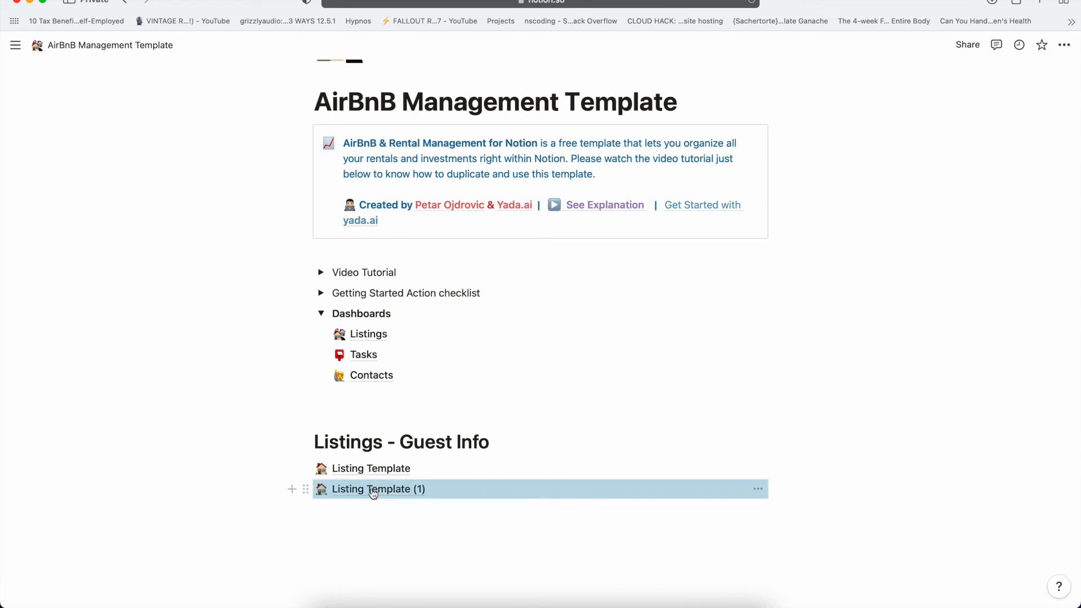
# Open the duplicated listing page and rename it as Nordic Castle.
pyautogui.click(373, 494)
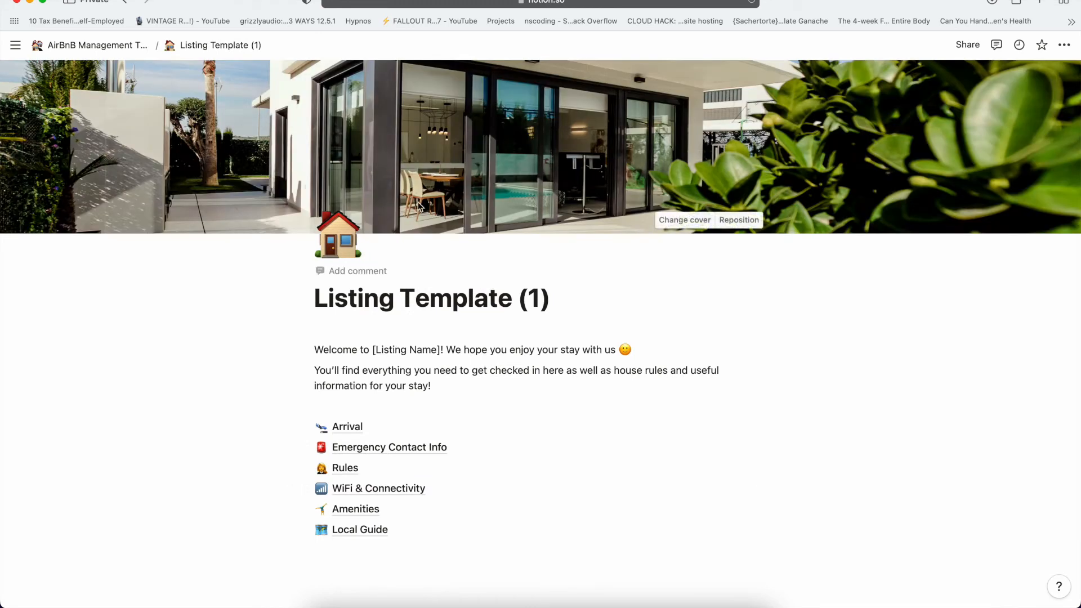
pyautogui.tripleClick(430, 299)
pyautogui.write('Nordic Castle')
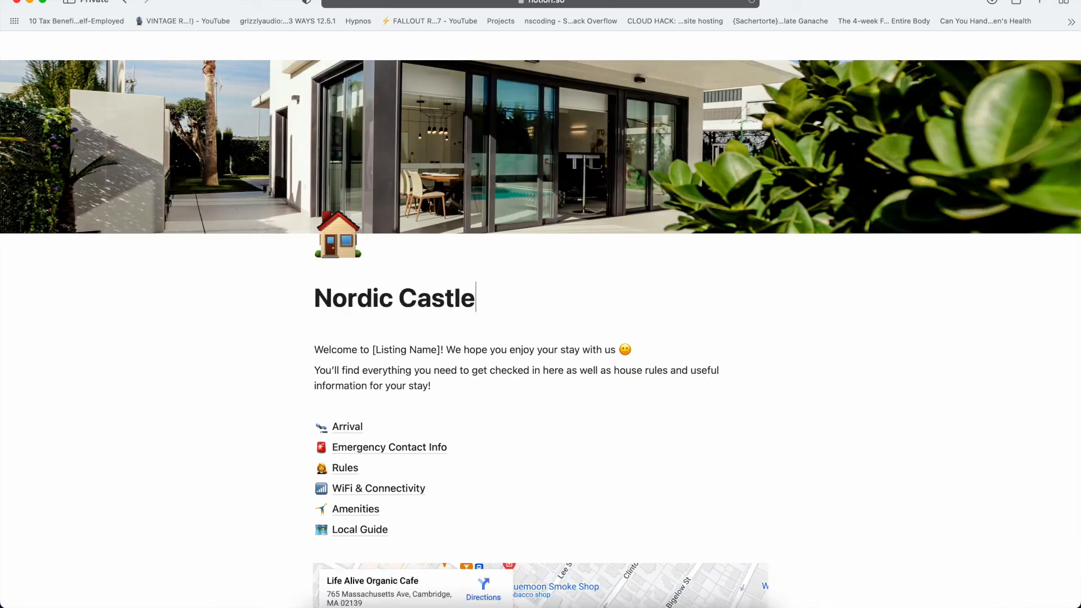
# Replace the Nordic Castle page's cover with a snowy castle photo found by searching Unsplash for "castle".
pyautogui.moveTo(681, 222)
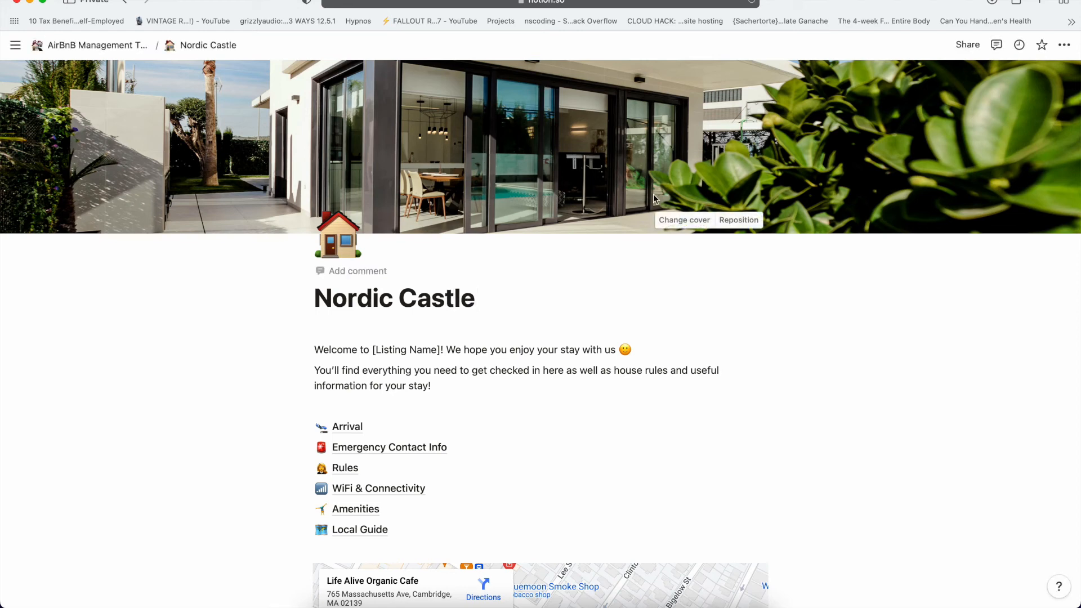
pyautogui.click(681, 221)
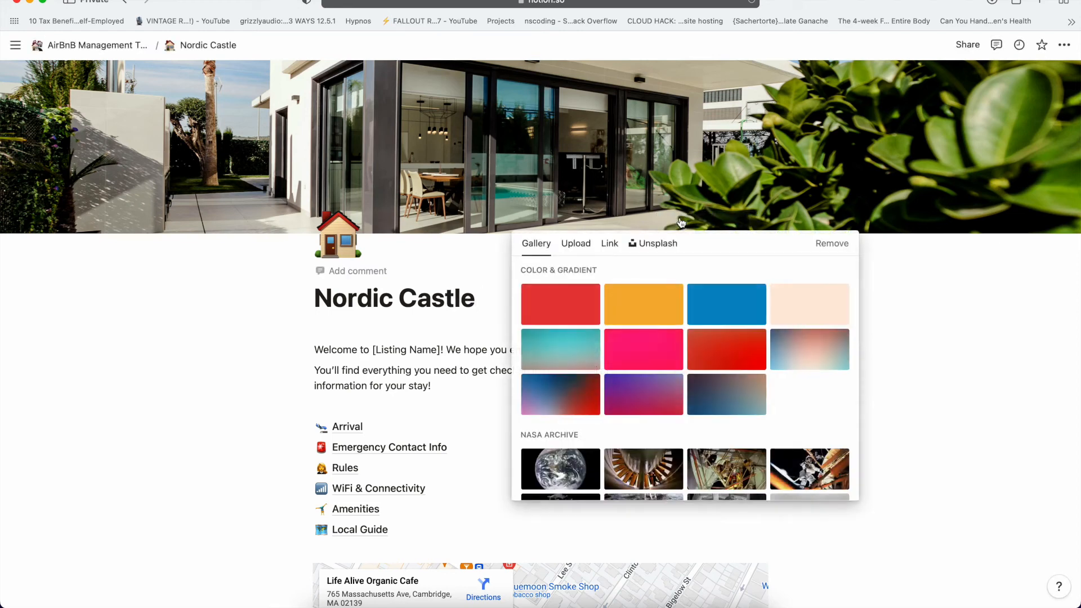
pyautogui.click(652, 244)
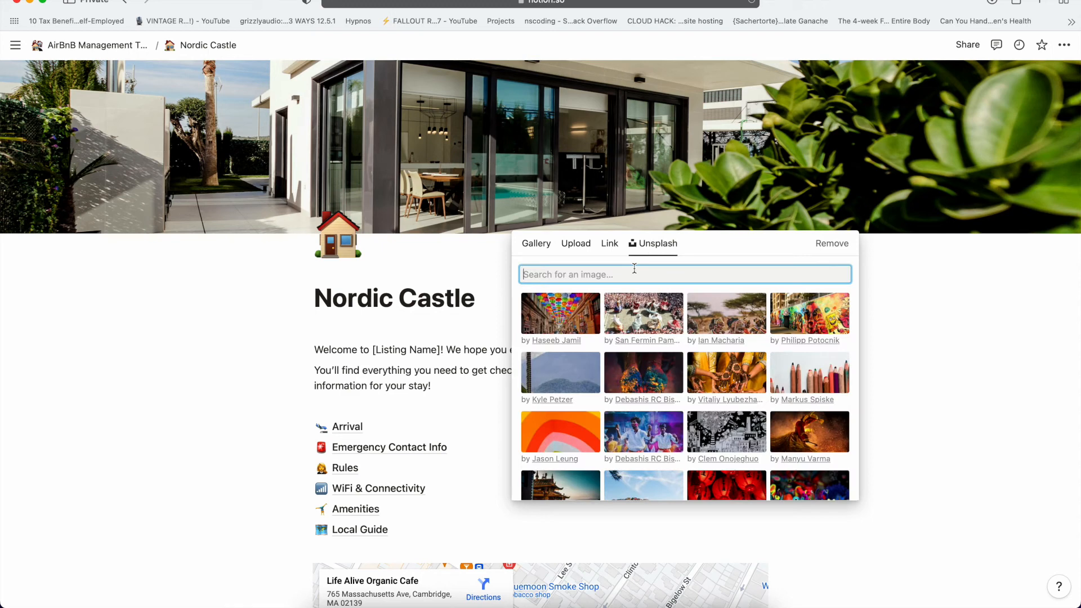
pyautogui.write('castle')
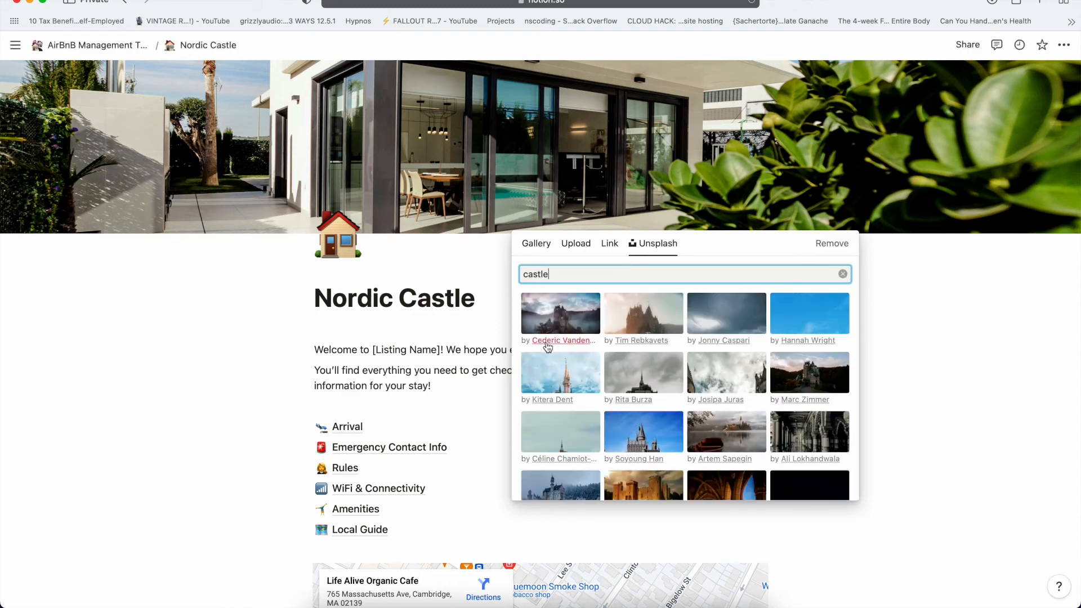
pyautogui.scroll(-2, 690, 397)
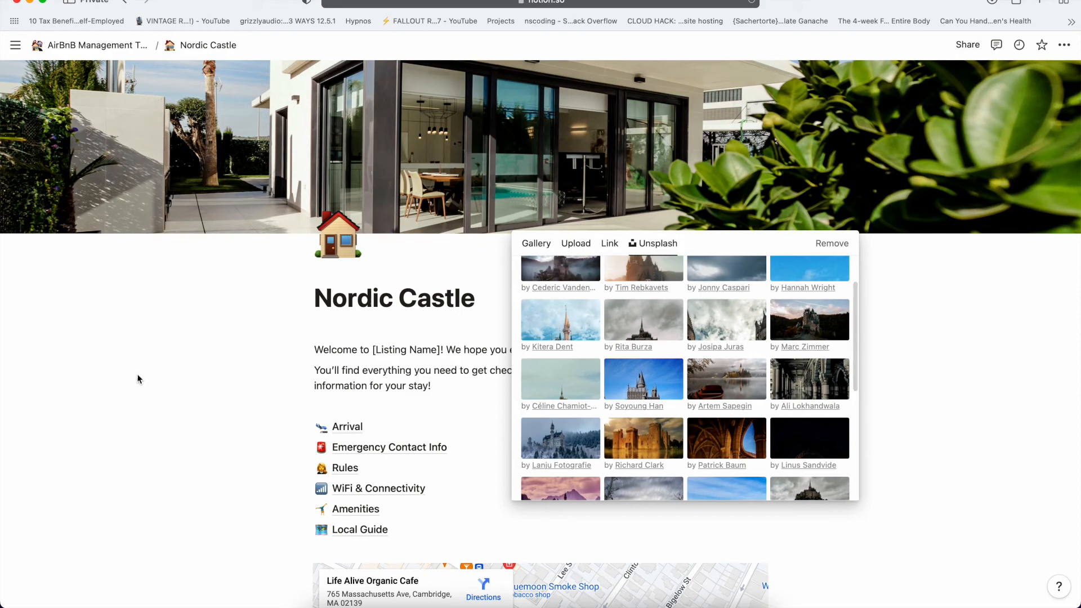
pyautogui.click(166, 411)
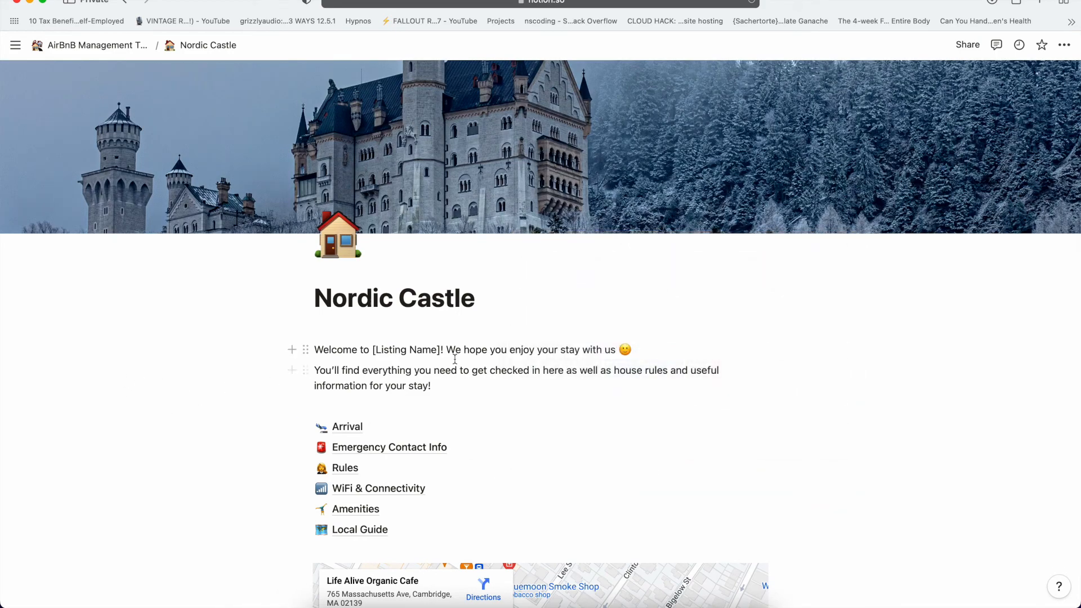
# Review the Nordic Castle guest page, including its welcome text, guest info subpages, embedded map, location and contact lines.
pyautogui.scroll(-9, 455, 359)
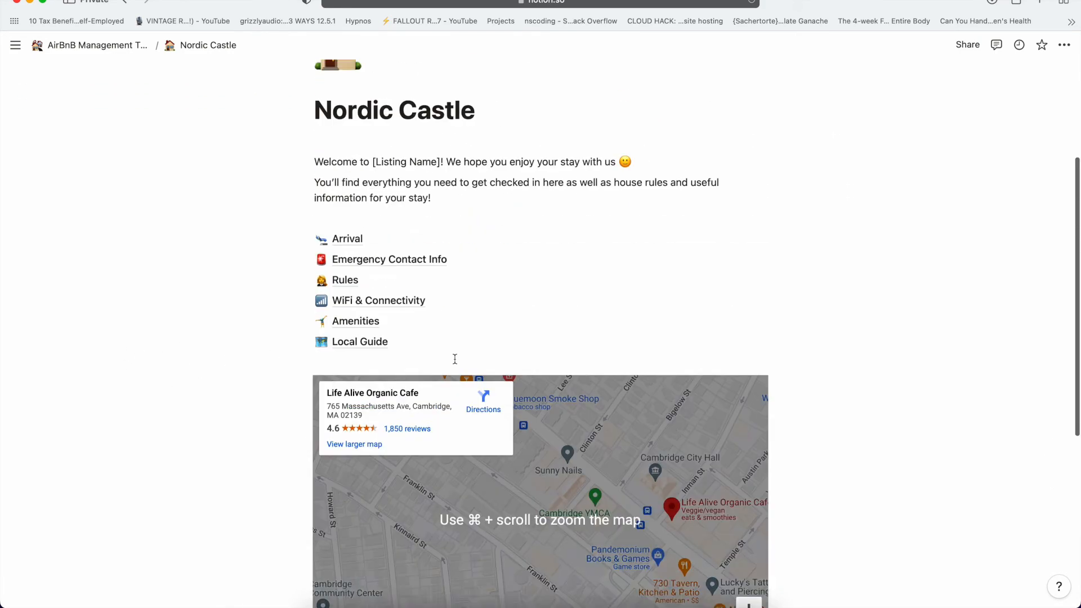
pyautogui.scroll(9, 455, 358)
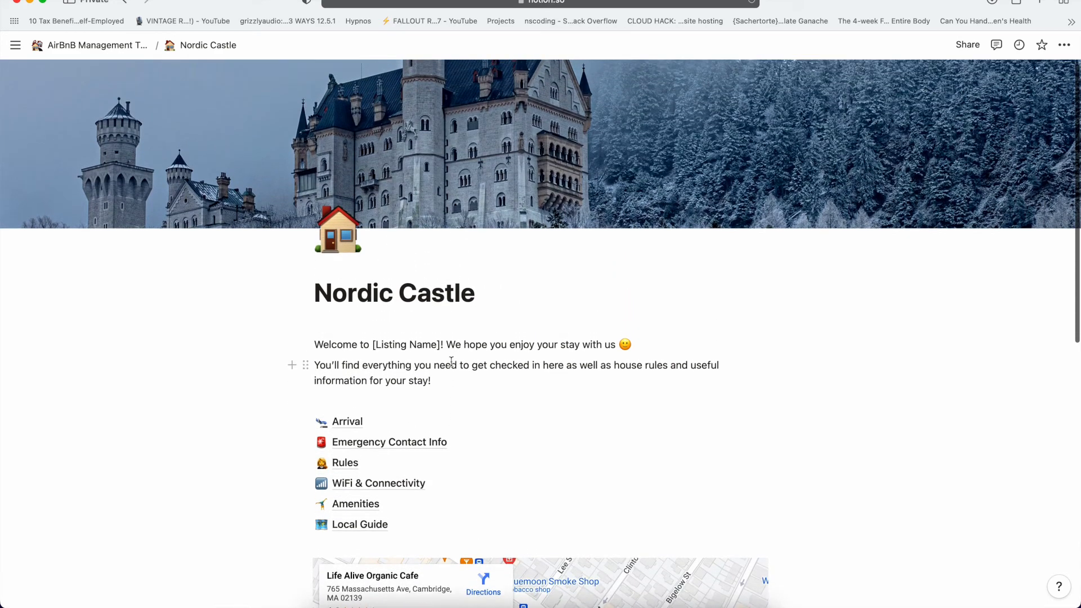
pyautogui.scroll(-1, 420, 364)
pyautogui.scroll(1, 419, 364)
pyautogui.scroll(-1, 420, 365)
pyautogui.scroll(-3, 419, 364)
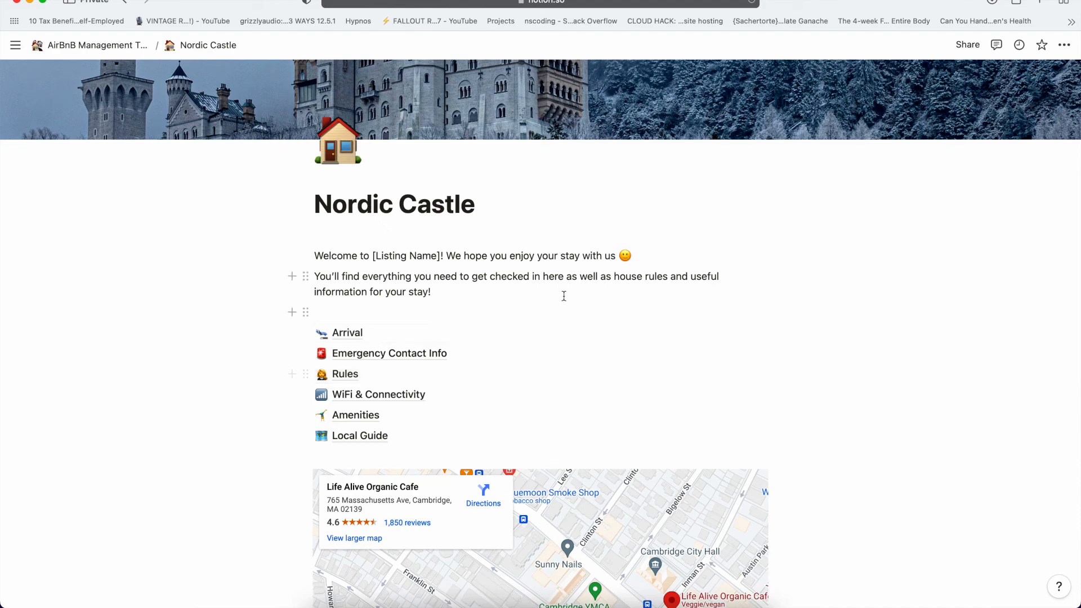
pyautogui.scroll(-2, 564, 295)
pyautogui.scroll(-8, 507, 251)
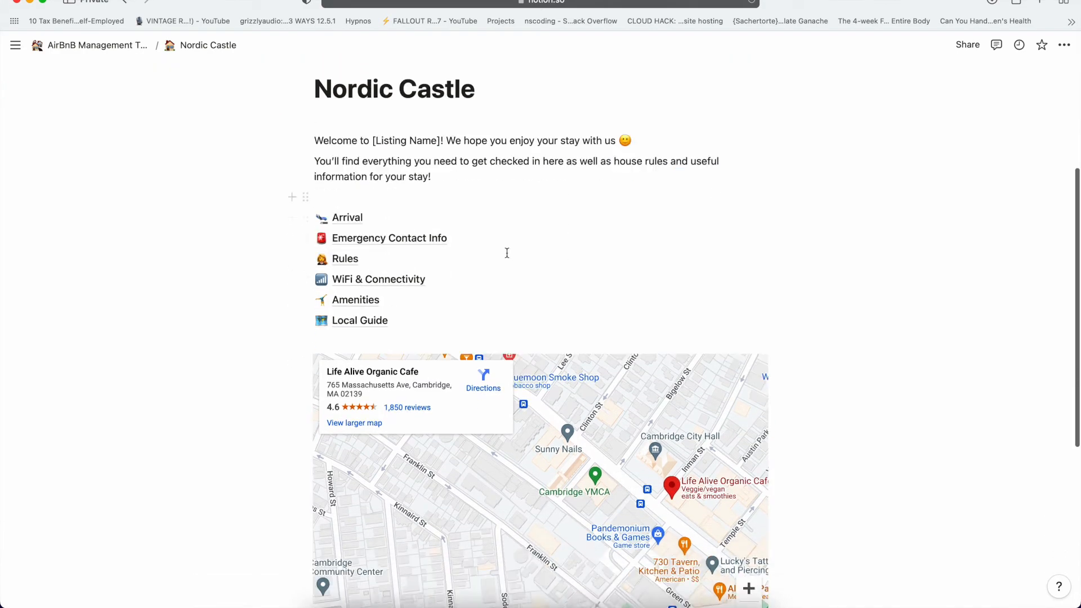
pyautogui.scroll(-5, 507, 257)
pyautogui.scroll(15, 506, 253)
pyautogui.scroll(-6, 506, 253)
pyautogui.scroll(-11, 507, 256)
pyautogui.scroll(13, 479, 225)
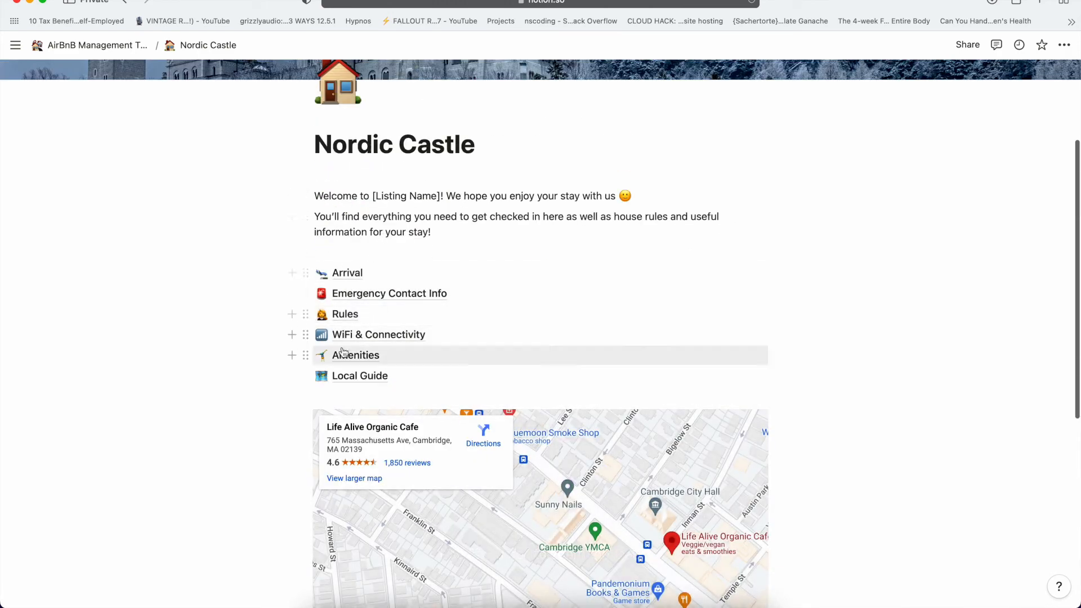
pyautogui.scroll(-5, 293, 325)
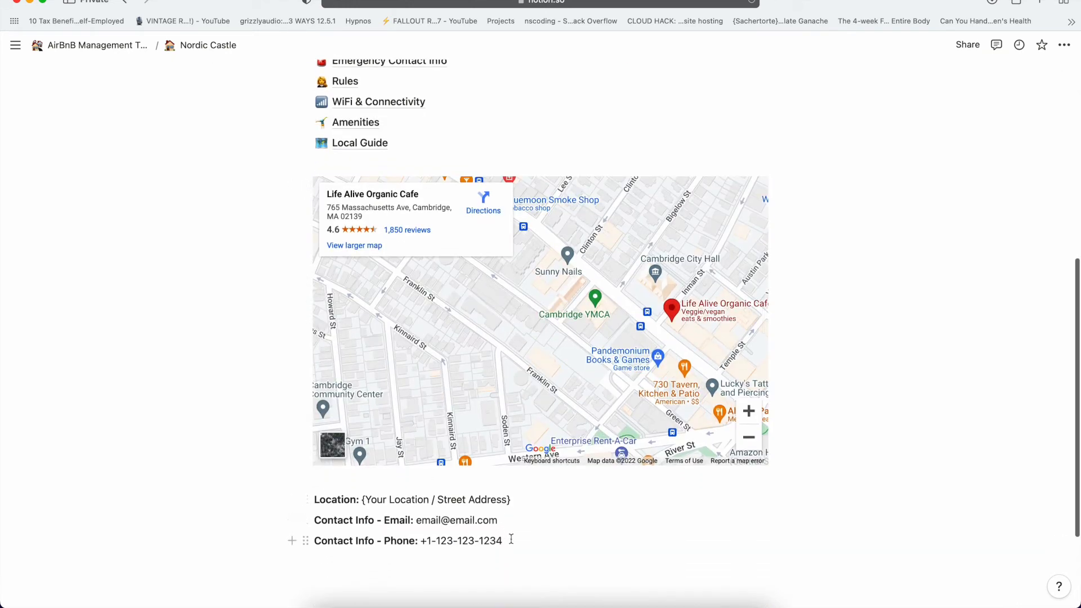
pyautogui.moveTo(519, 540); pyautogui.dragTo(415, 519)
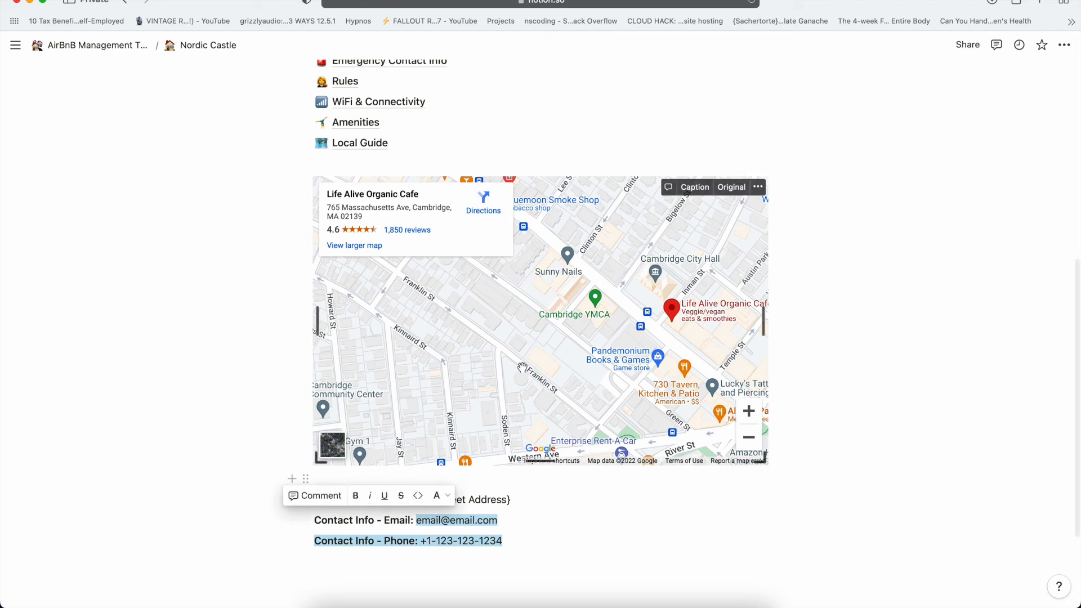
pyautogui.scroll(3, 522, 368)
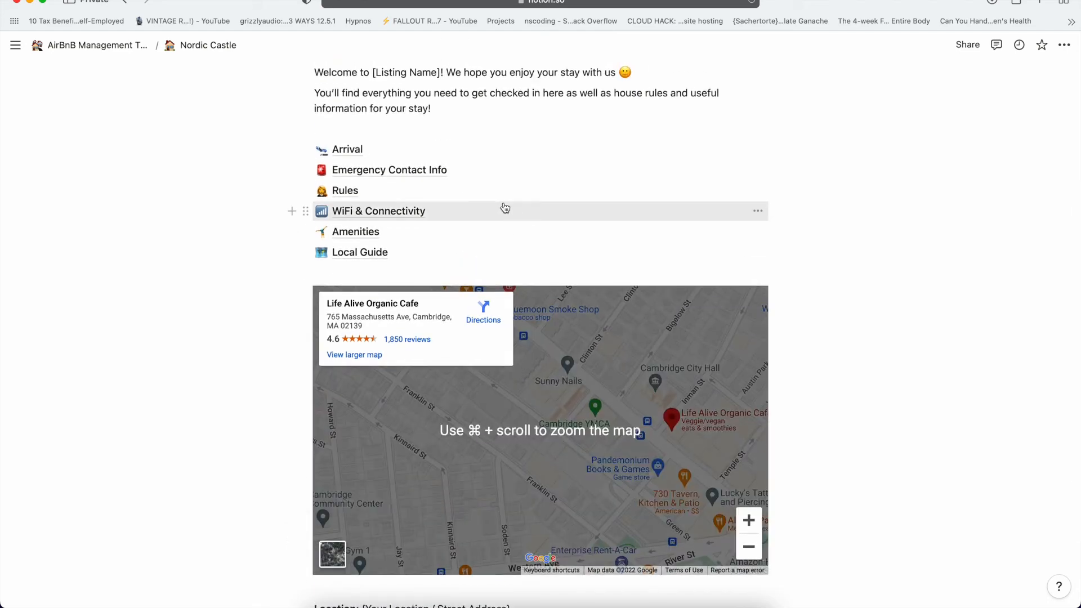
pyautogui.scroll(2, 495, 208)
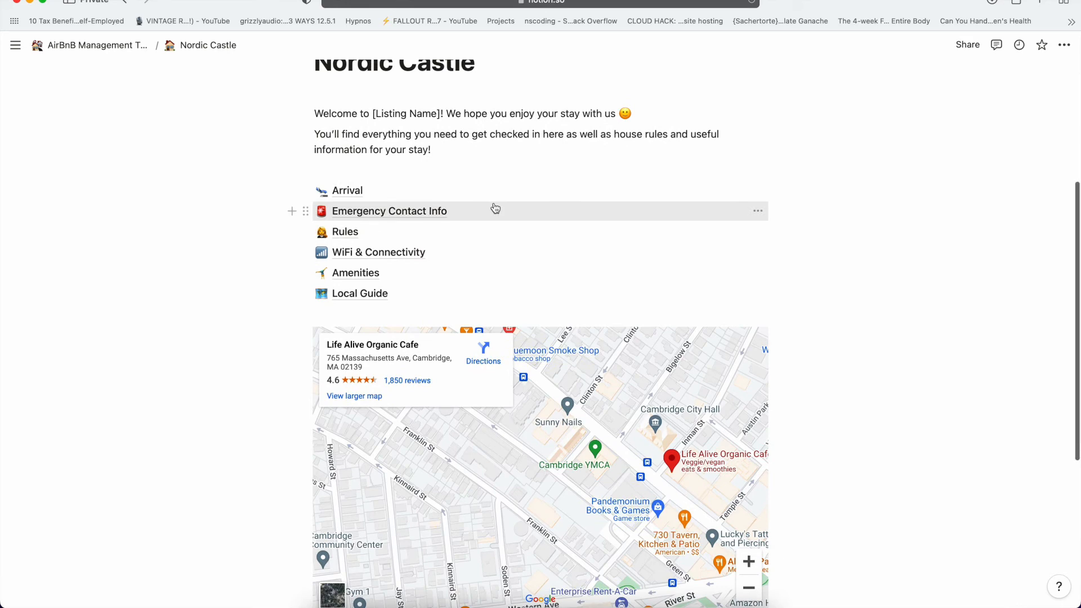
pyautogui.scroll(-1, 495, 208)
# Open the Arrival subpage of Nordic Castle and start embedding a Google Map in its Location section.
pyautogui.click(349, 170)
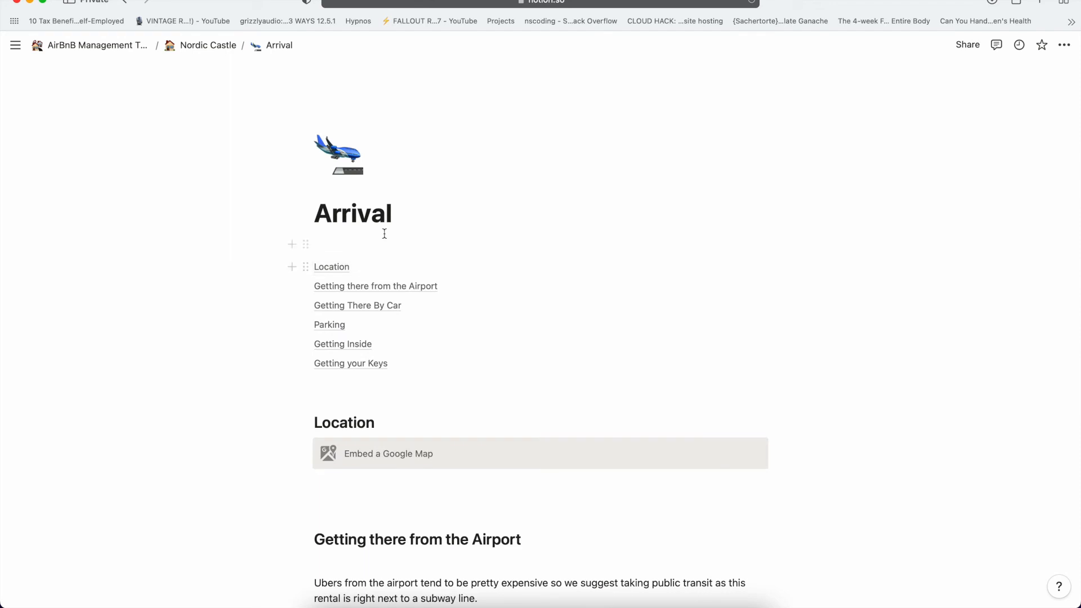
pyautogui.scroll(-3, 419, 254)
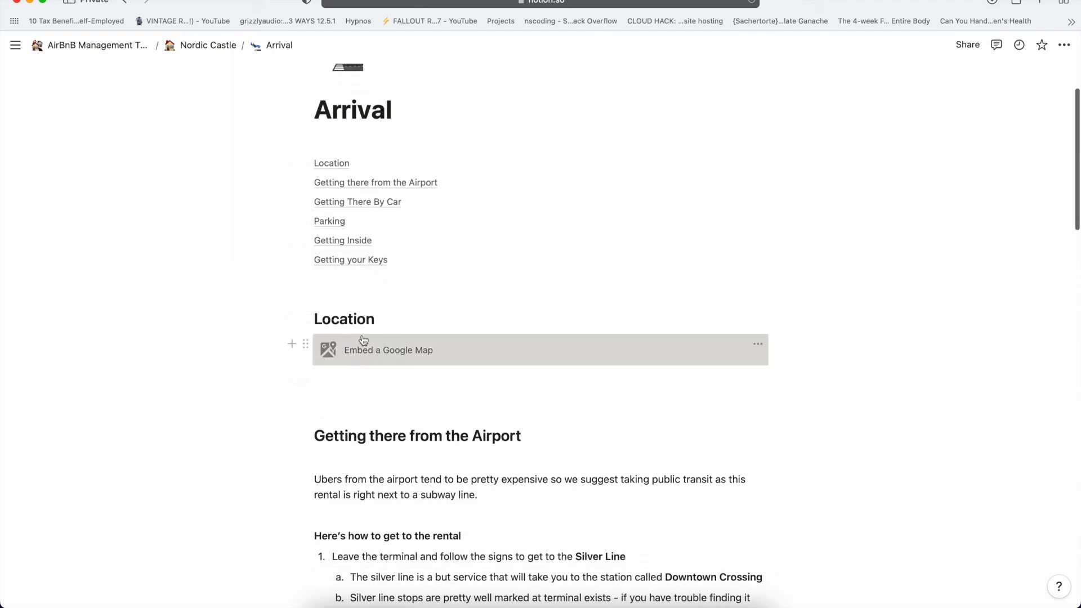
pyautogui.click(377, 351)
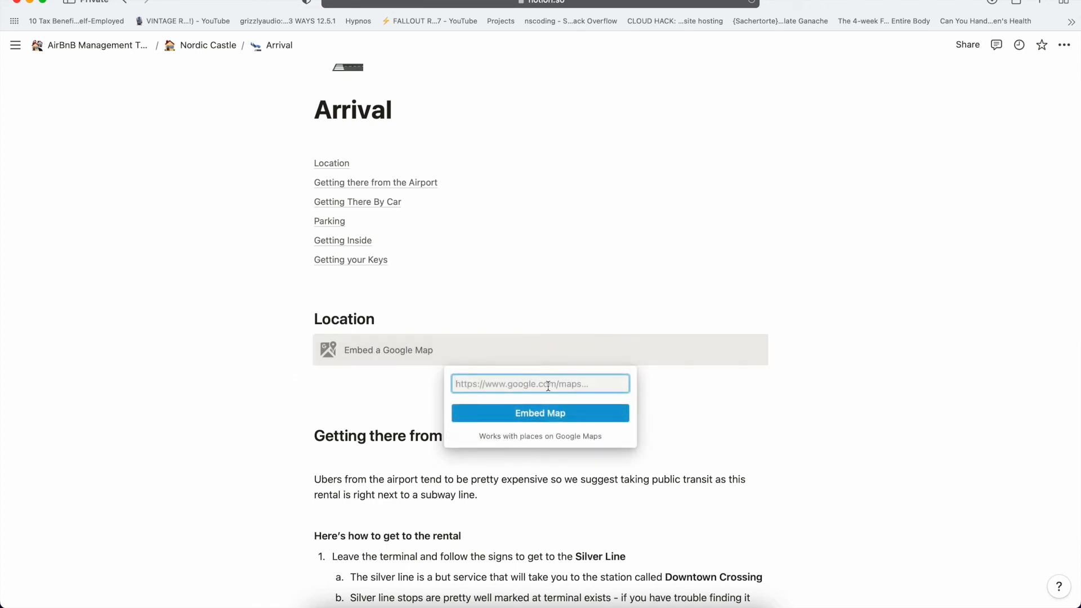
# Open Google Maps in a new browser tab by searching for "google maps" and bring up the Inman Square area of Cambridge.
pyautogui.click(1038, 4)
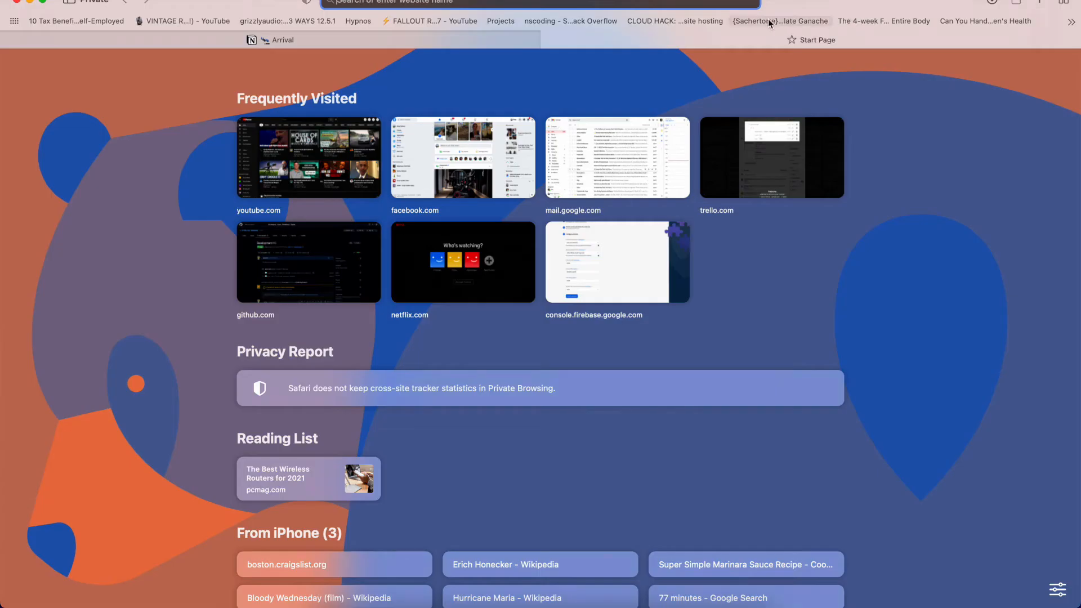
pyautogui.write('google maps')
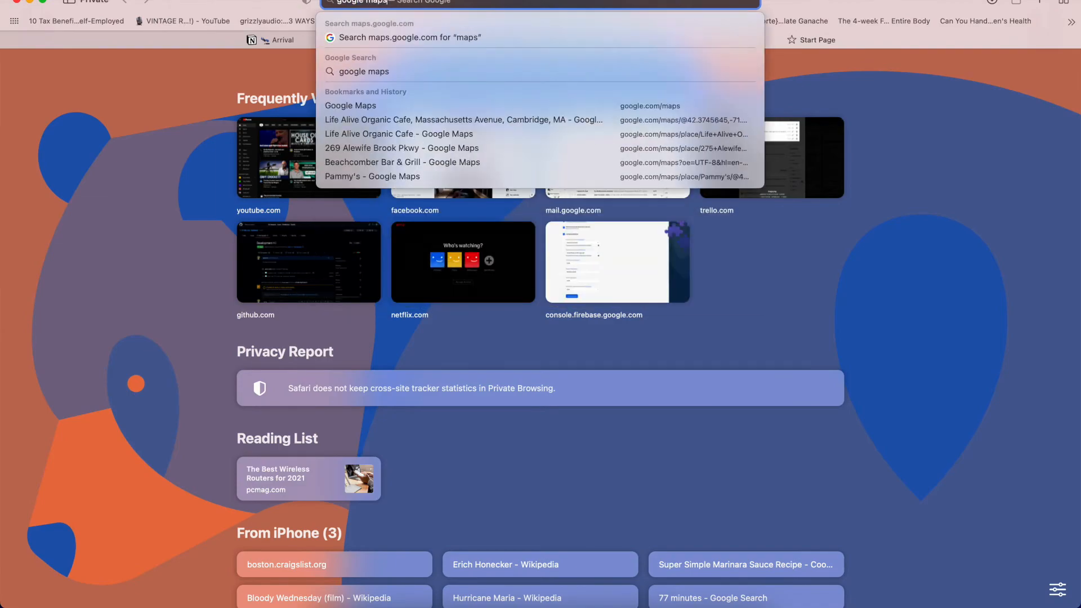
pyautogui.press('Return')
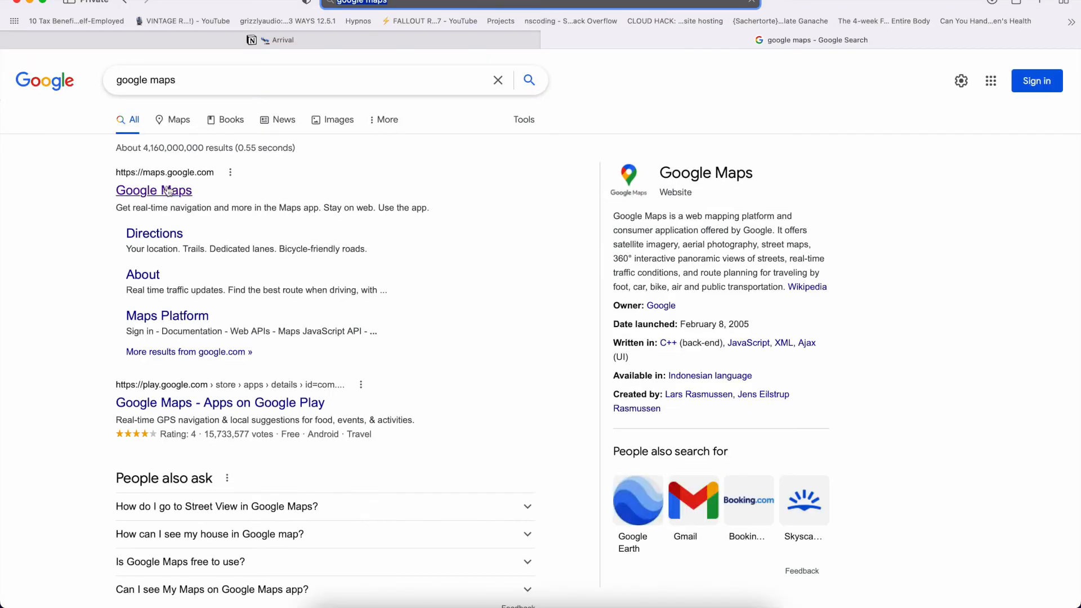
pyautogui.click(167, 192)
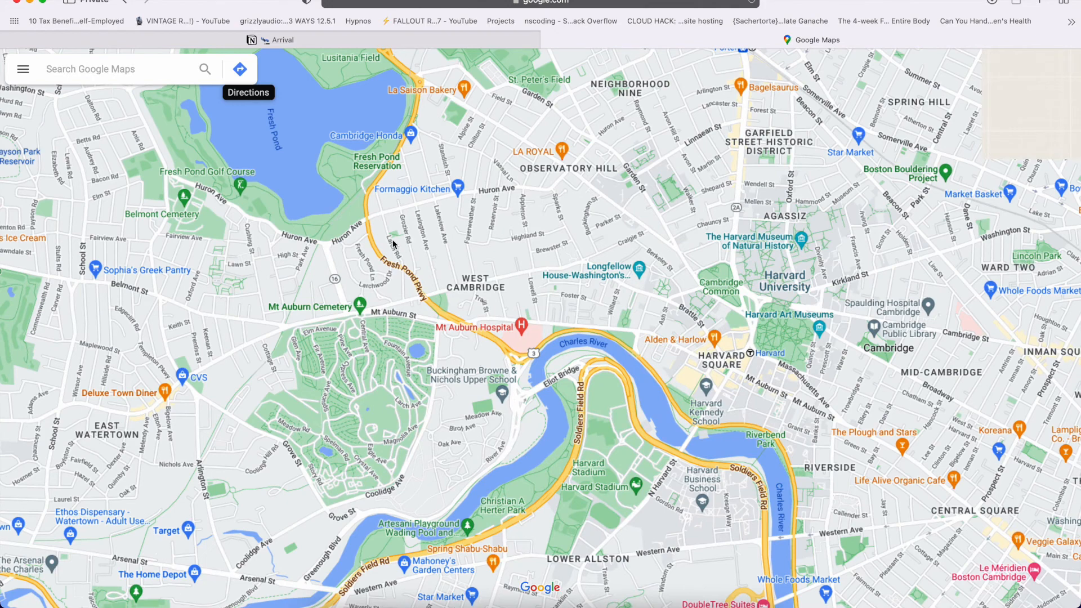
pyautogui.hscroll(10, 674, 304)
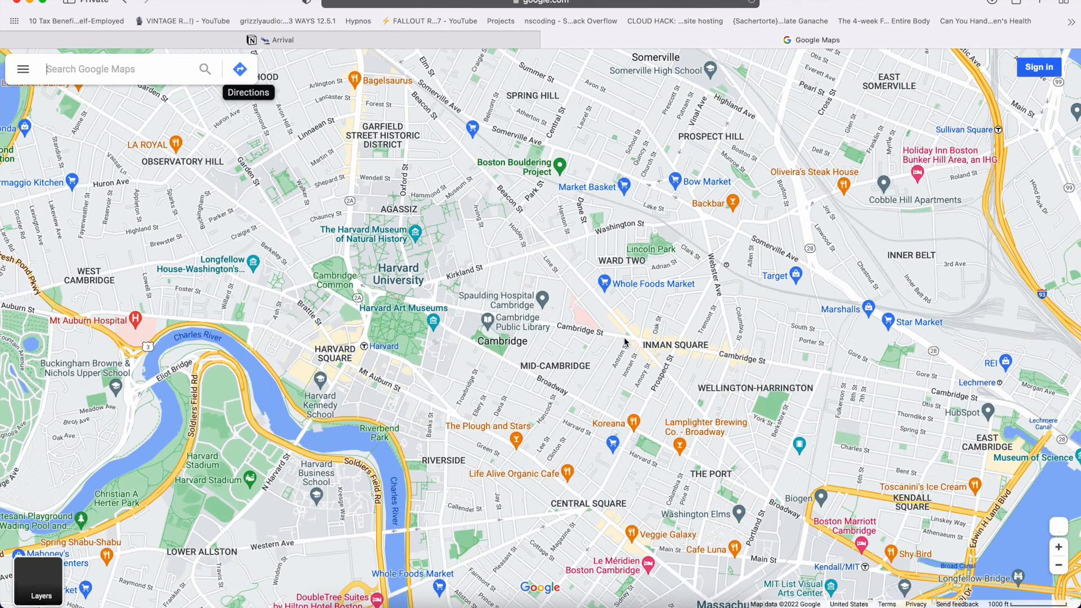
pyautogui.scroll(3, 622, 336)
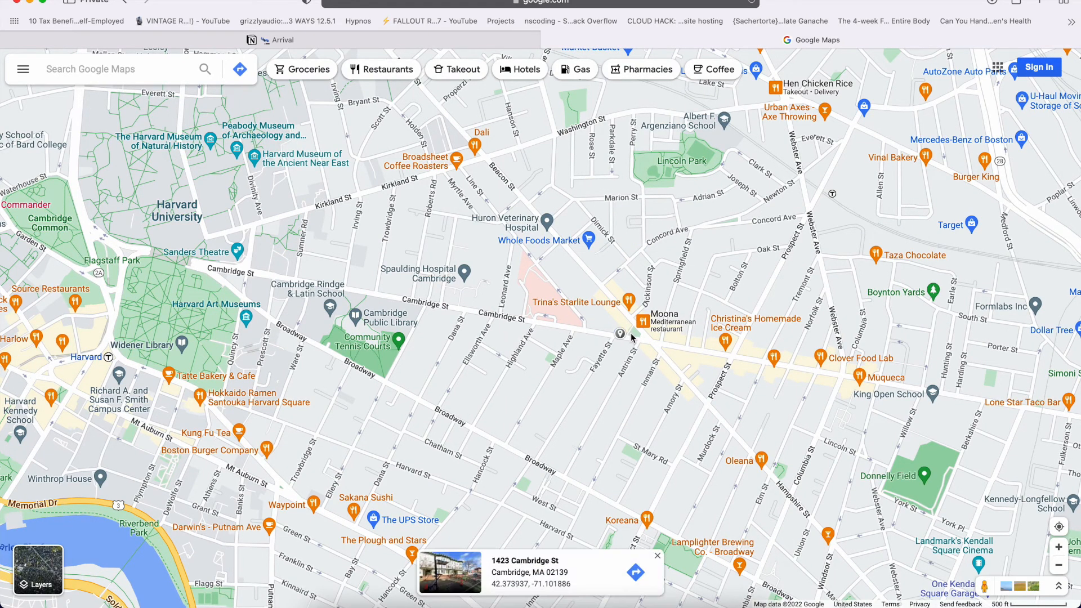
# Copy the web link of the Google Maps view and embed it as the map in the Arrival page's Location section.
pyautogui.click(622, 2)
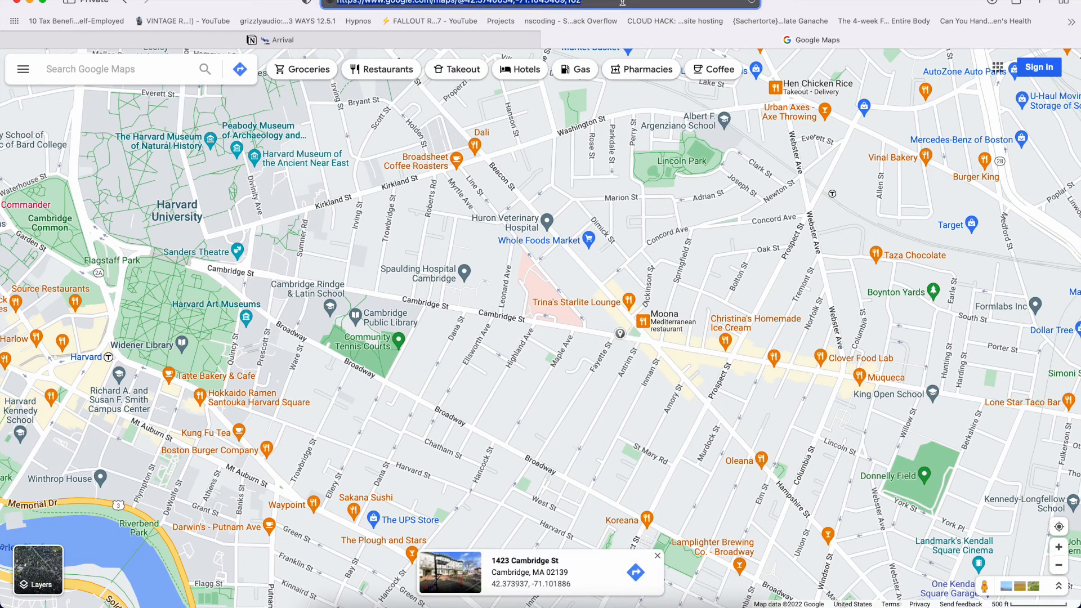
pyautogui.click(462, 40)
pyautogui.press('super+v')
pyautogui.click(537, 428)
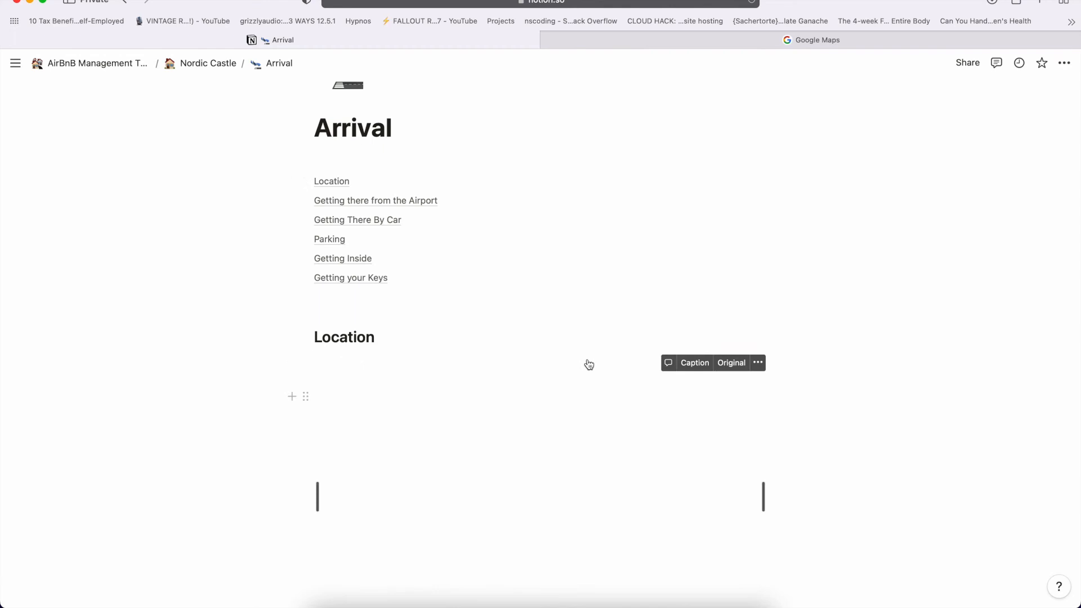
pyautogui.click(896, 40)
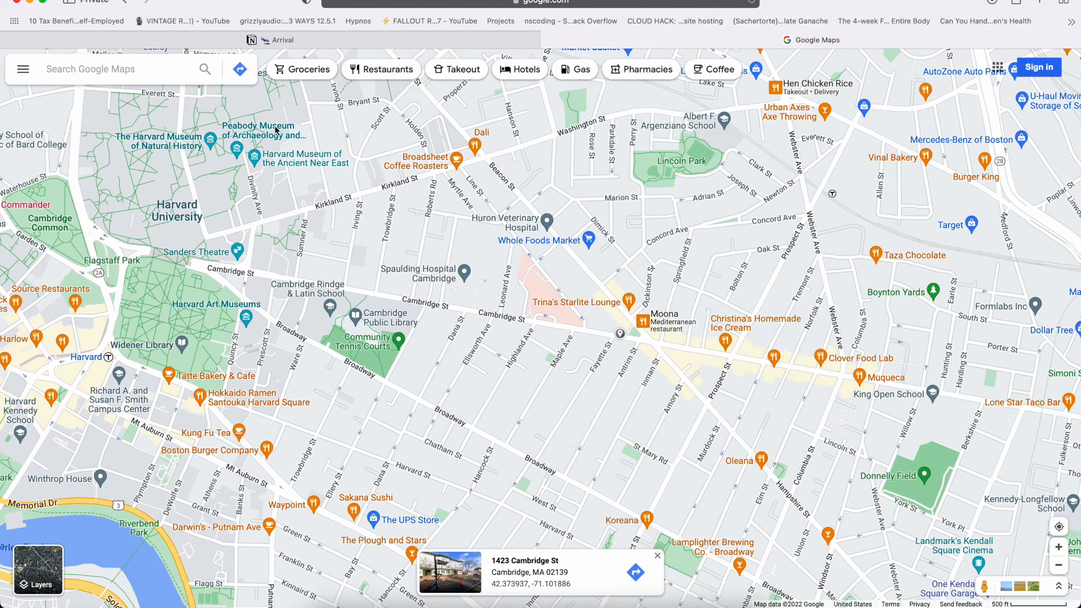
pyautogui.click(505, 4)
pyautogui.click(259, 40)
# Review the Arrival page's embedded map, airport directions, car and parking notes, entrance photo and key pickup instructions.
pyautogui.scroll(-3, 491, 365)
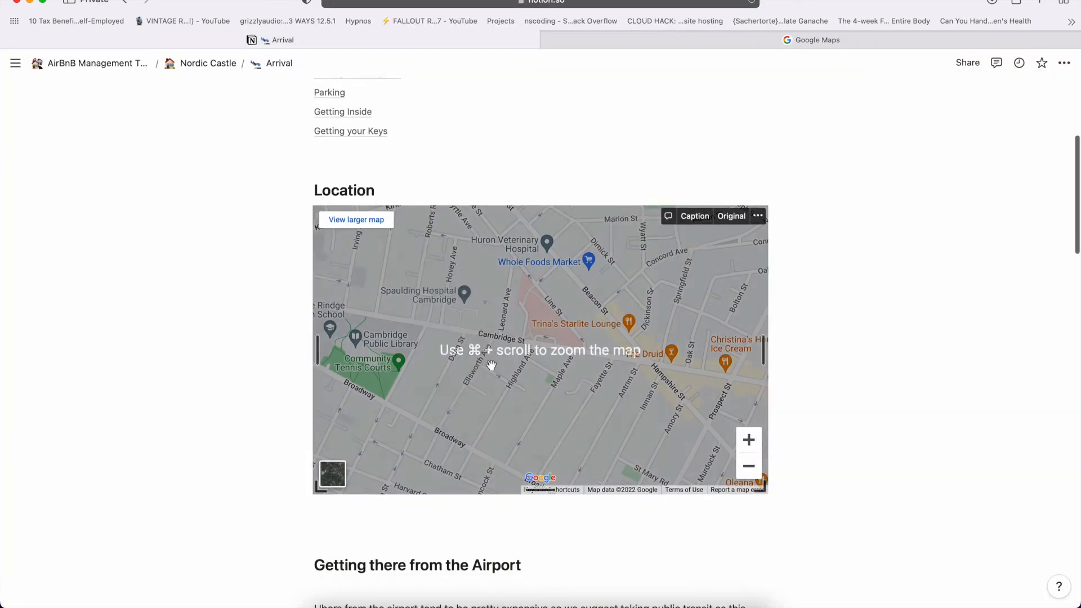
pyautogui.scroll(-5, 487, 414)
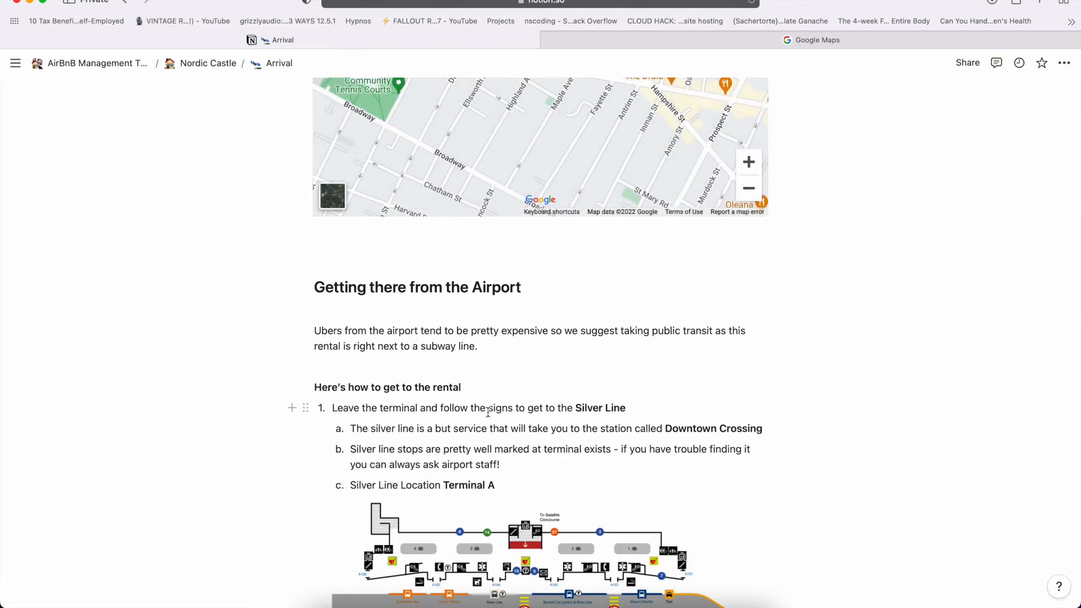
pyautogui.scroll(-2, 332, 301)
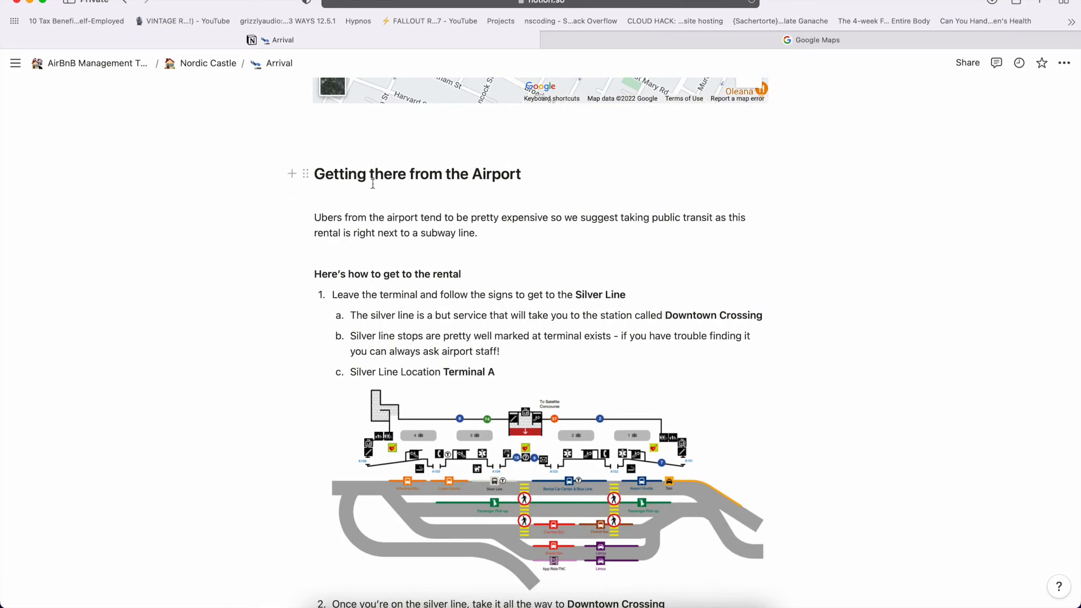
pyautogui.scroll(-10, 373, 183)
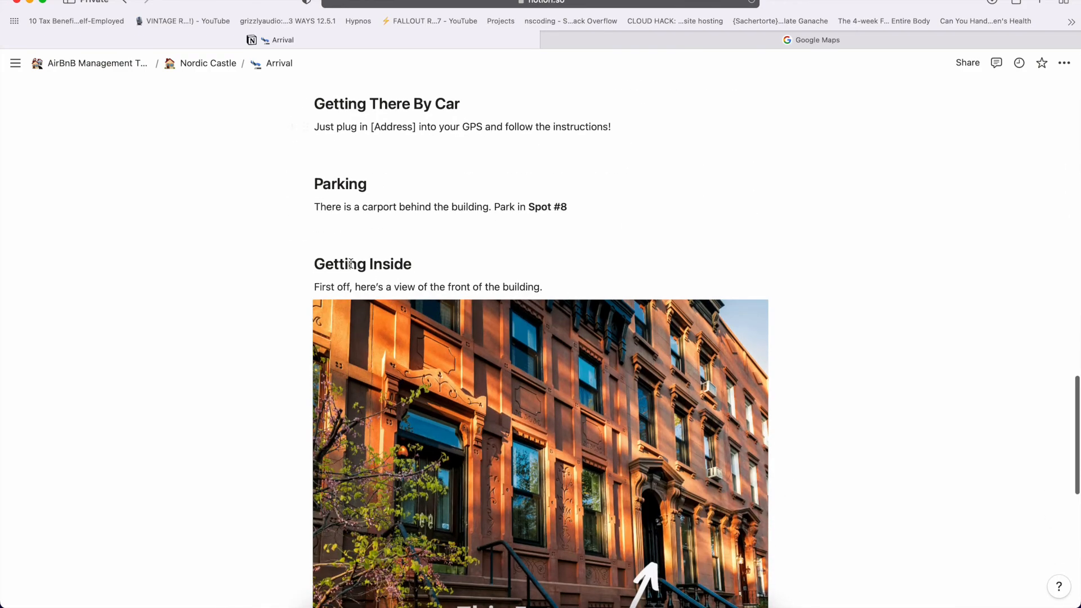
pyautogui.scroll(-5, 350, 264)
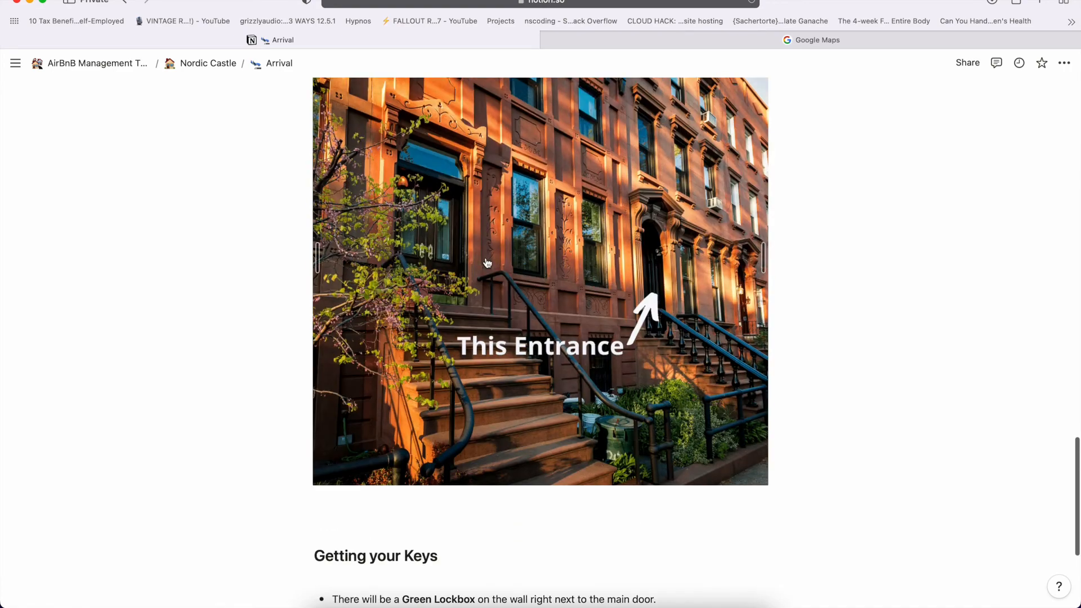
pyautogui.scroll(2, 488, 263)
pyautogui.scroll(-1, 487, 263)
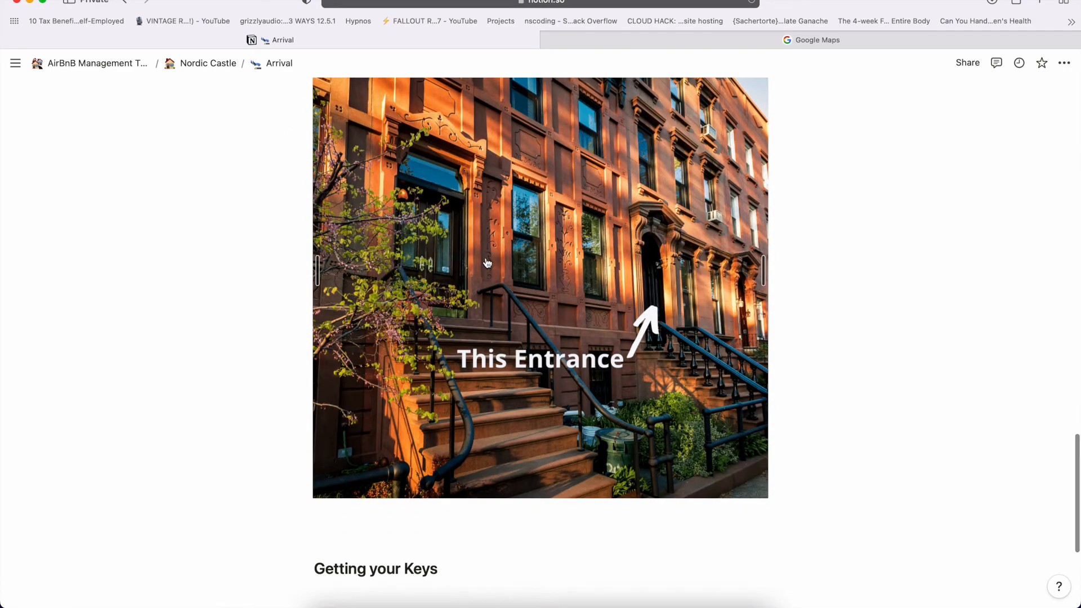
pyautogui.scroll(-5, 487, 263)
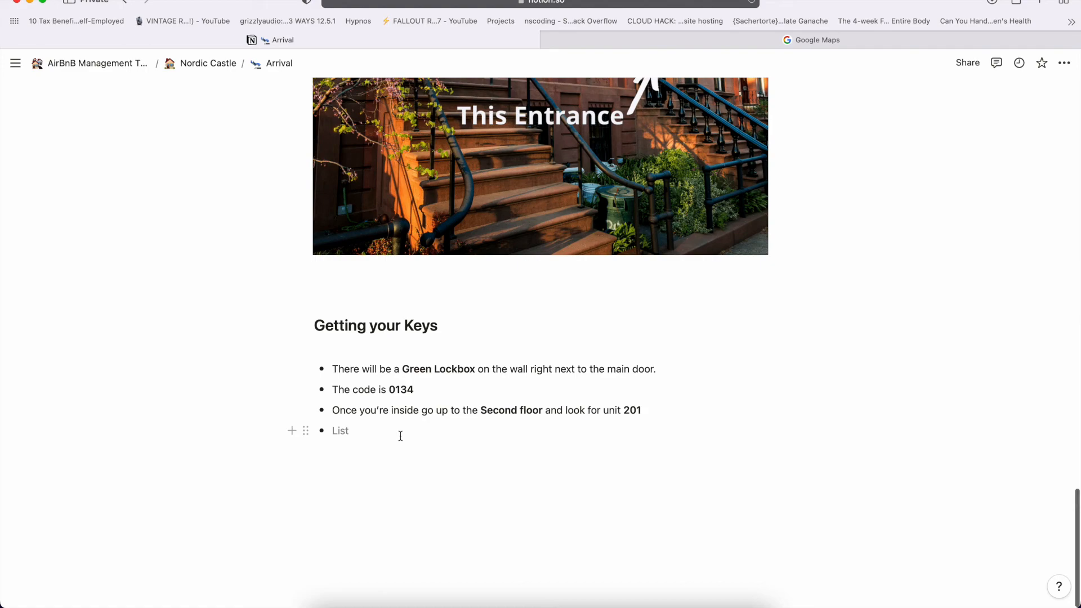
pyautogui.scroll(20, 401, 437)
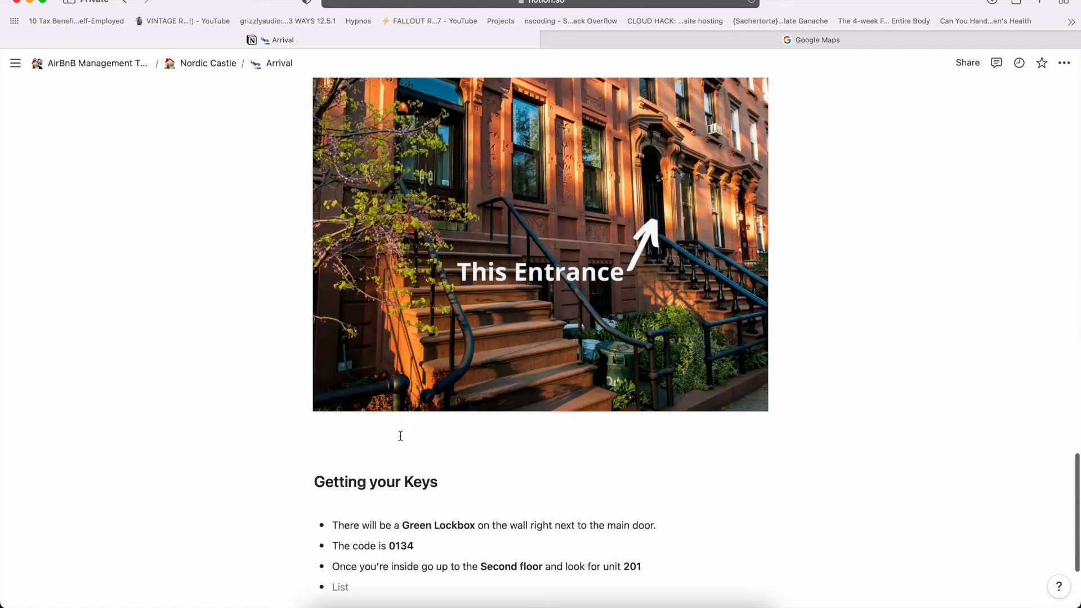
pyautogui.scroll(5, 400, 436)
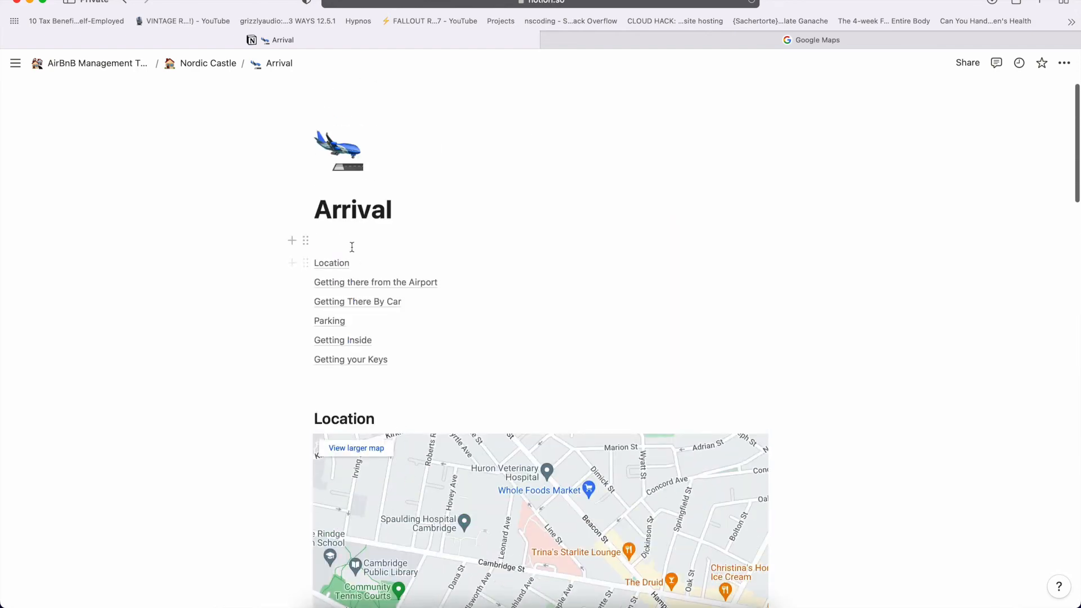
# Return to the Nordic Castle page and review its Emergency Contact Info subpage, covering rental and medical emergencies.
pyautogui.click(209, 64)
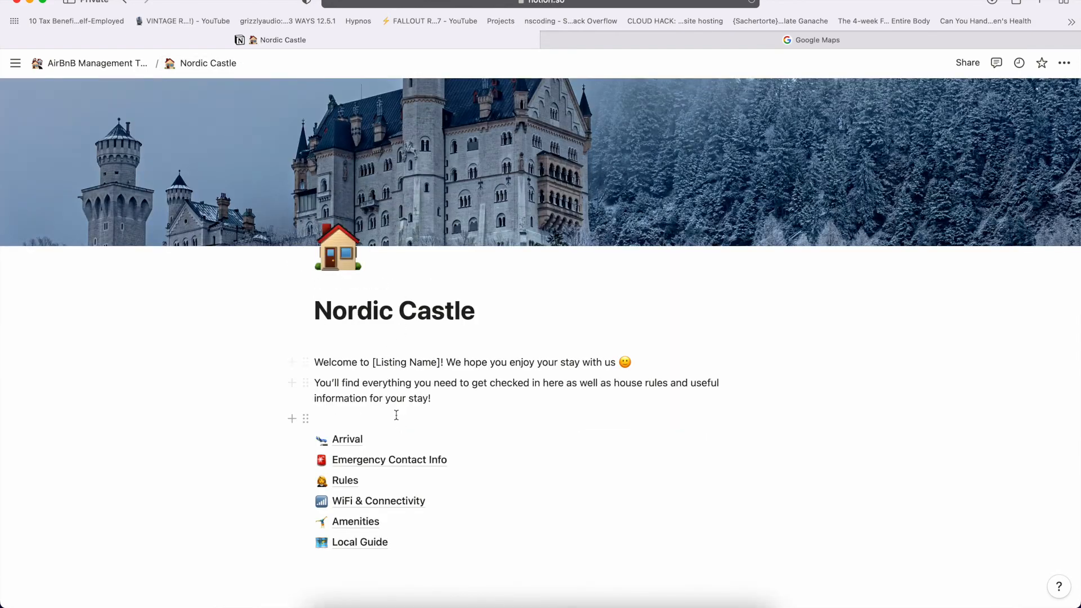
pyautogui.scroll(-3, 396, 293)
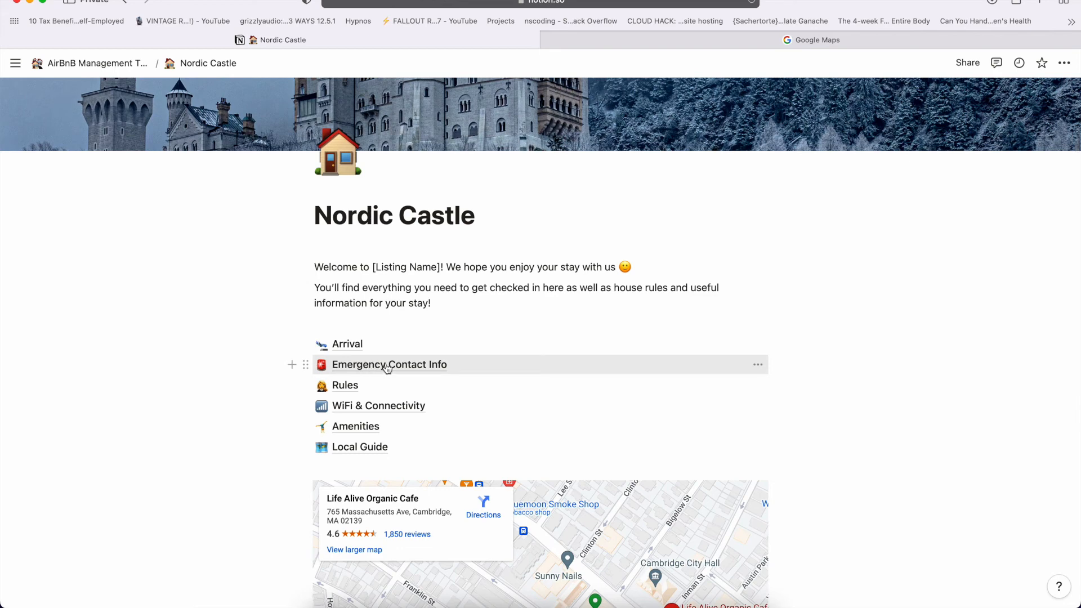
pyautogui.click(388, 365)
pyautogui.scroll(-2, 456, 331)
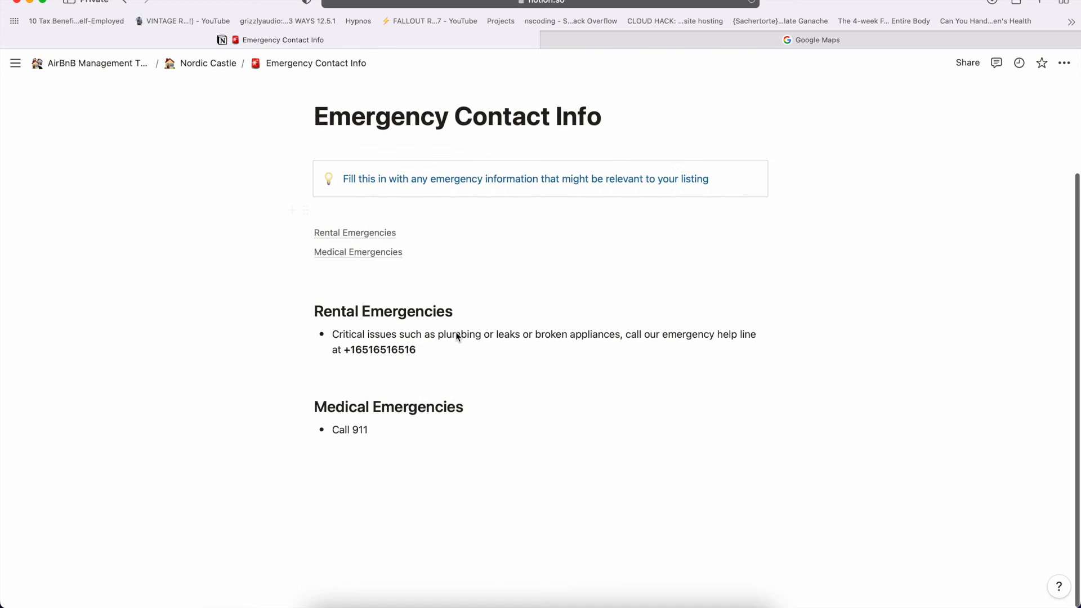
pyautogui.scroll(2, 448, 248)
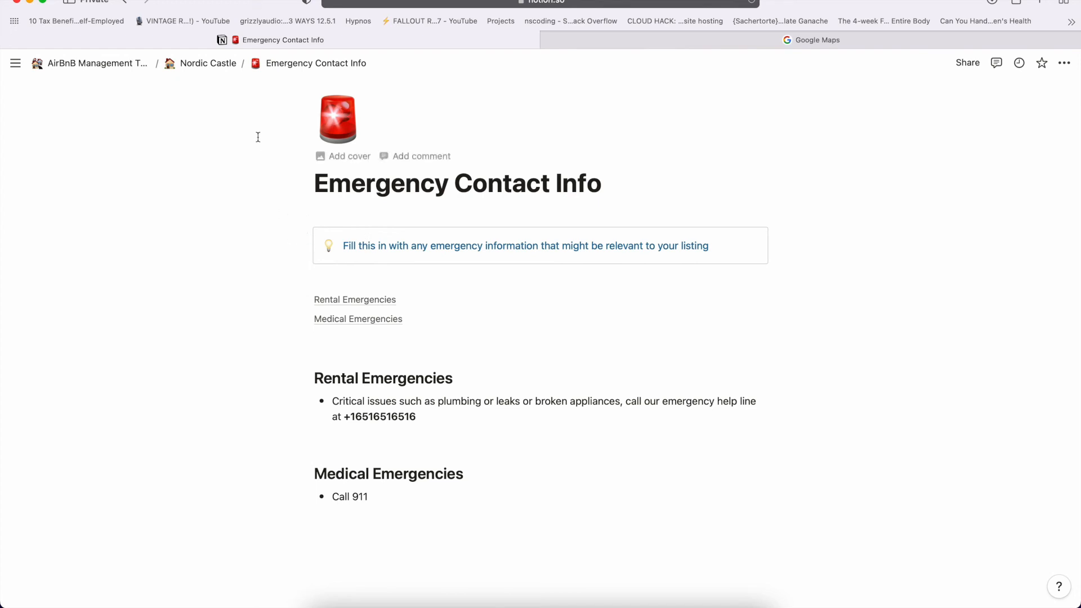
# Go back to Nordic Castle and review the house rules on the Rules subpage.
pyautogui.click(216, 63)
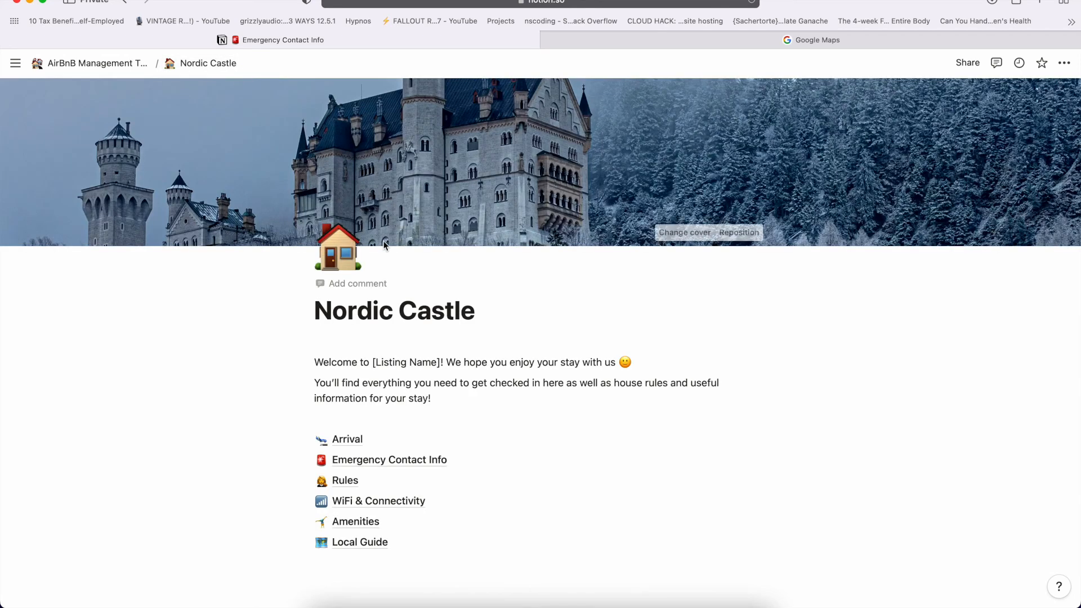
pyautogui.click(344, 393)
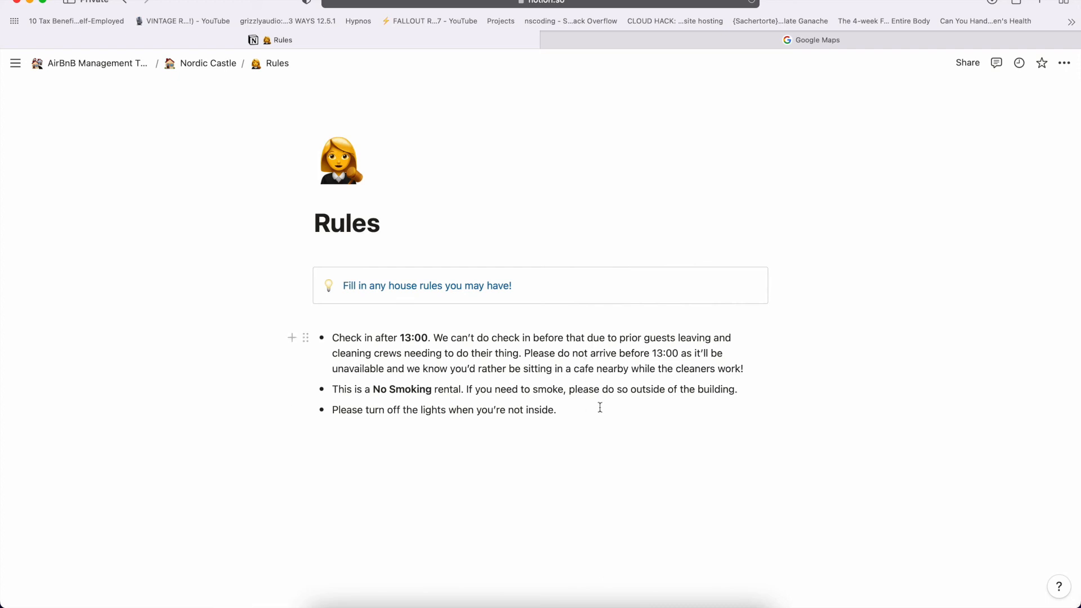
pyautogui.scroll(-1, 526, 401)
# Go back to Nordic Castle and review the WiFi instructions and TV notes on the WiFi & Connectivity subpage.
pyautogui.click(209, 64)
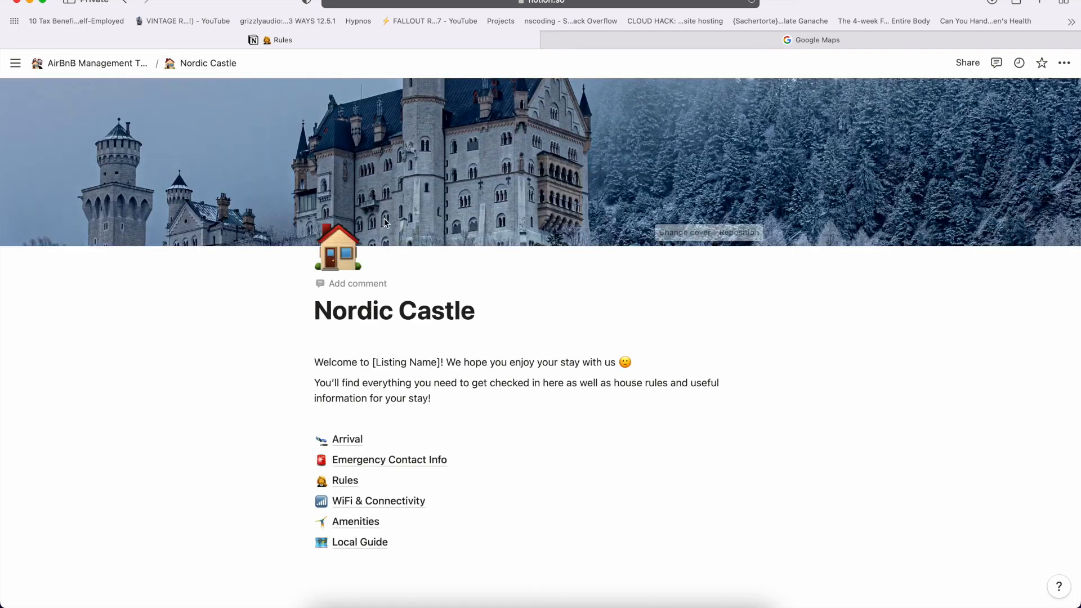
pyautogui.scroll(-3, 373, 386)
pyautogui.click(362, 346)
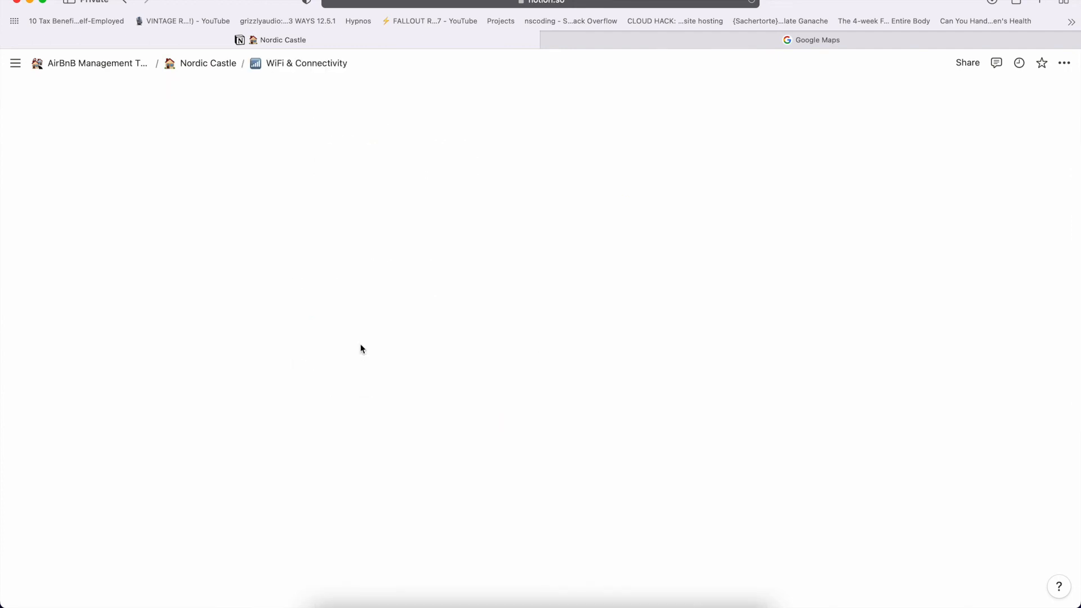
pyautogui.scroll(-4, 417, 326)
pyautogui.scroll(3, 417, 323)
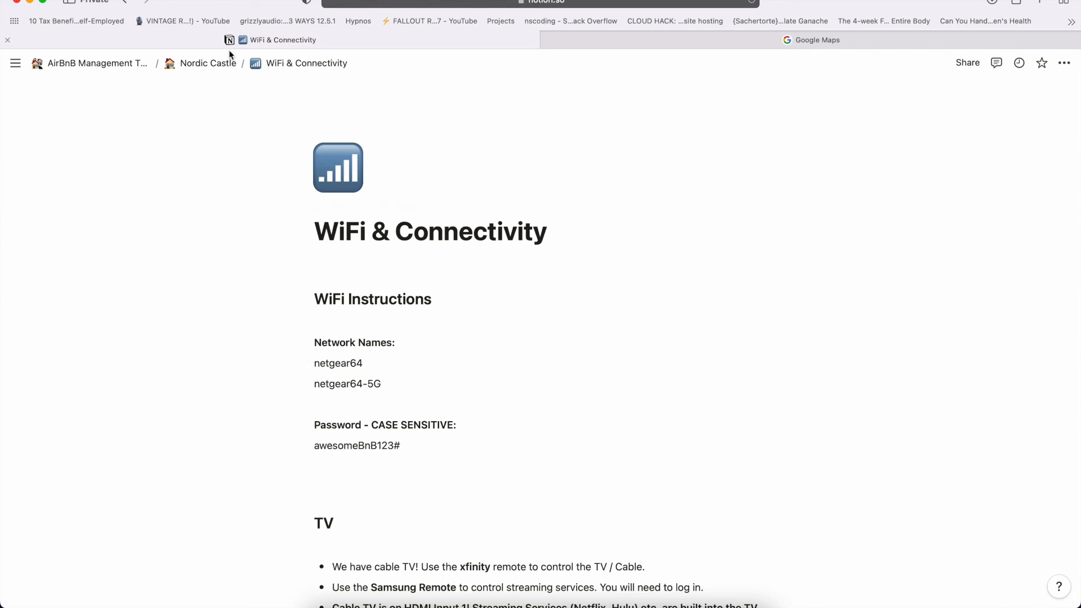
# Go back to Nordic Castle and review the Gym, Parking and Pool sections on the Amenities subpage.
pyautogui.click(212, 67)
pyautogui.scroll(-3, 453, 360)
pyautogui.click(371, 369)
pyautogui.scroll(-3, 357, 365)
pyautogui.scroll(3, 357, 365)
pyautogui.scroll(-5, 357, 365)
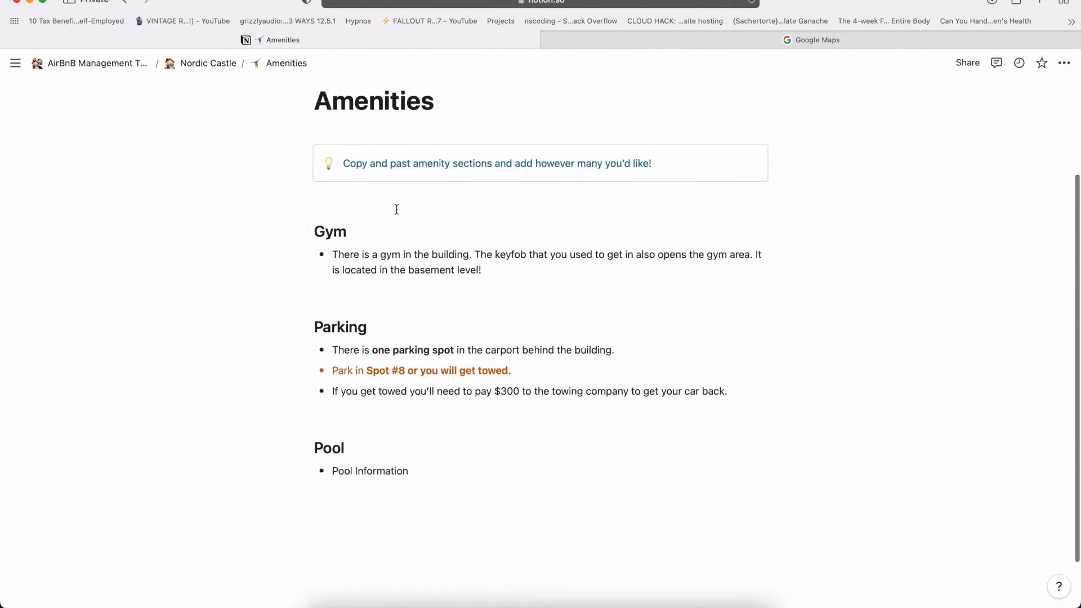
pyautogui.scroll(-3, 396, 209)
pyautogui.scroll(5, 396, 209)
pyautogui.scroll(2, 396, 209)
pyautogui.scroll(2, 396, 209)
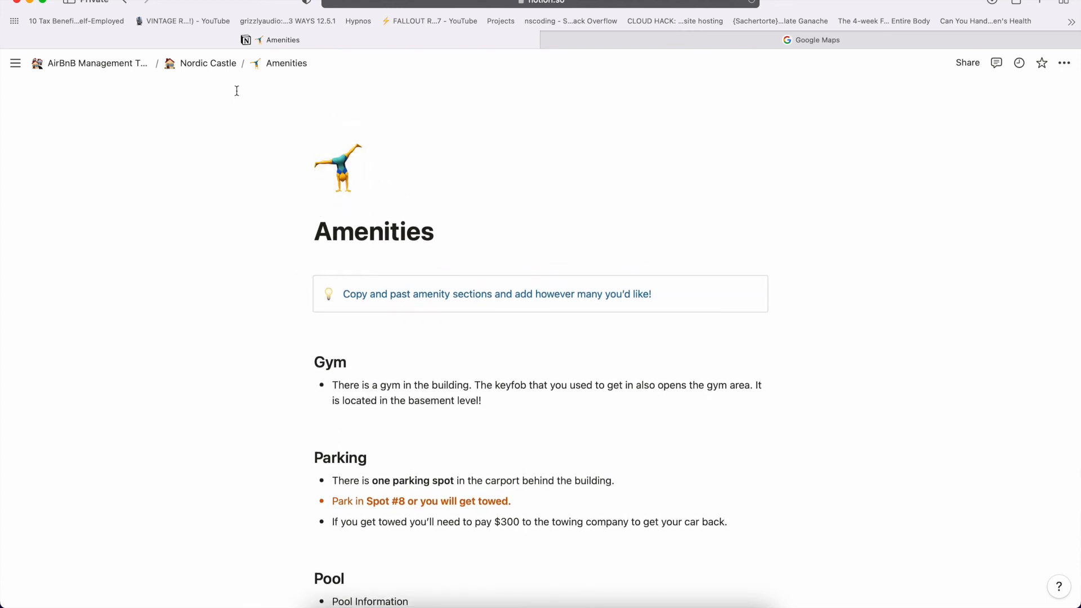
# Go back to Nordic Castle and review the Local Guide subpage, from the Cambridge overview through Getting Around and Food to Drinks.
pyautogui.click(203, 64)
pyautogui.scroll(-2, 386, 394)
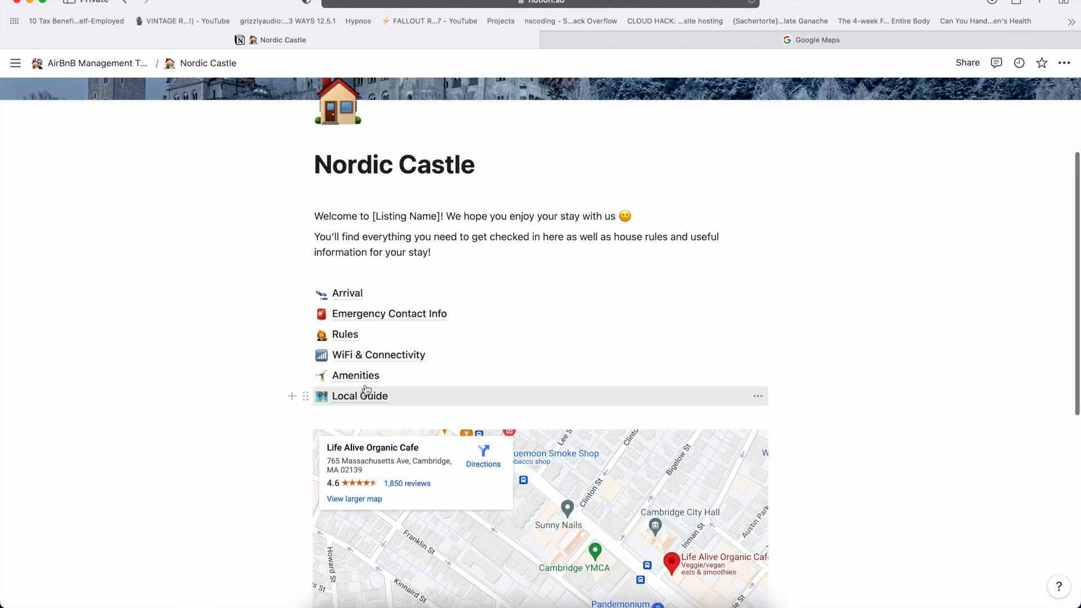
pyautogui.scroll(-1, 362, 388)
pyautogui.click(362, 370)
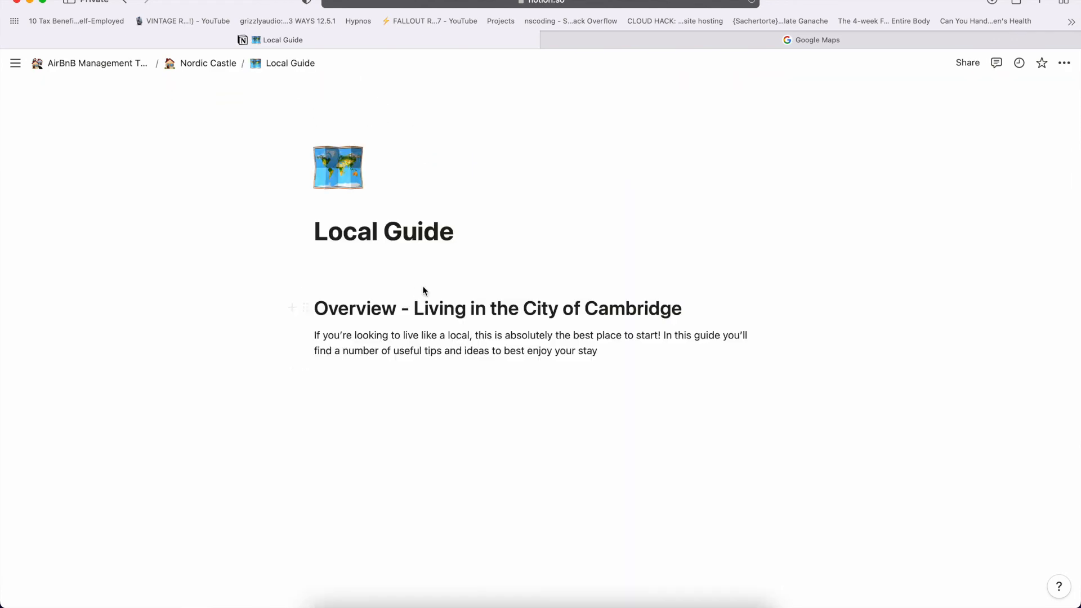
pyautogui.scroll(-5, 526, 353)
pyautogui.scroll(-3, 527, 353)
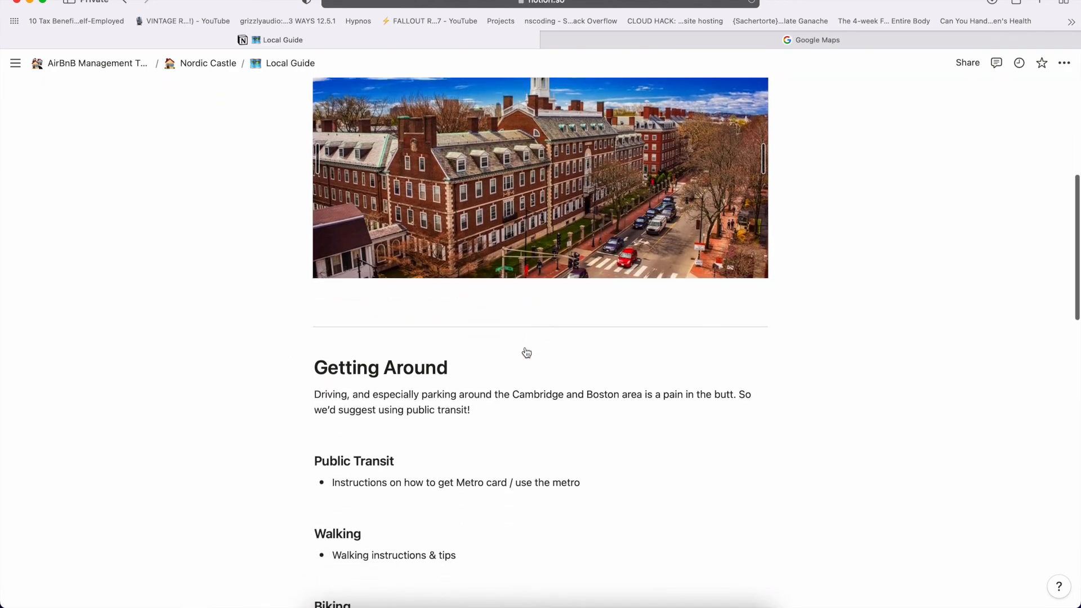
pyautogui.scroll(6, 525, 349)
pyautogui.scroll(-5, 525, 348)
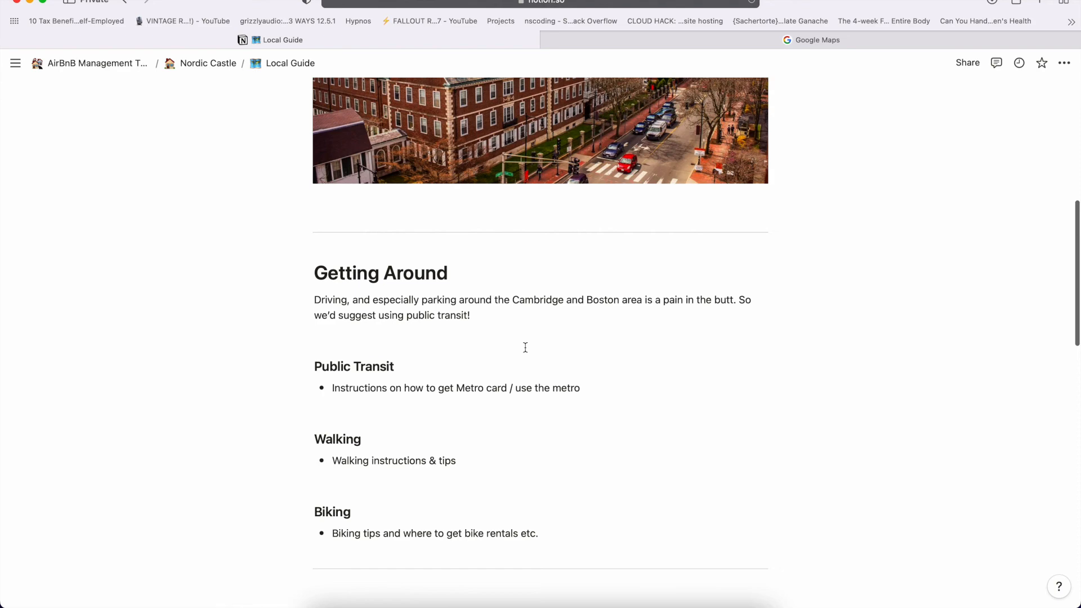
pyautogui.scroll(-8, 525, 347)
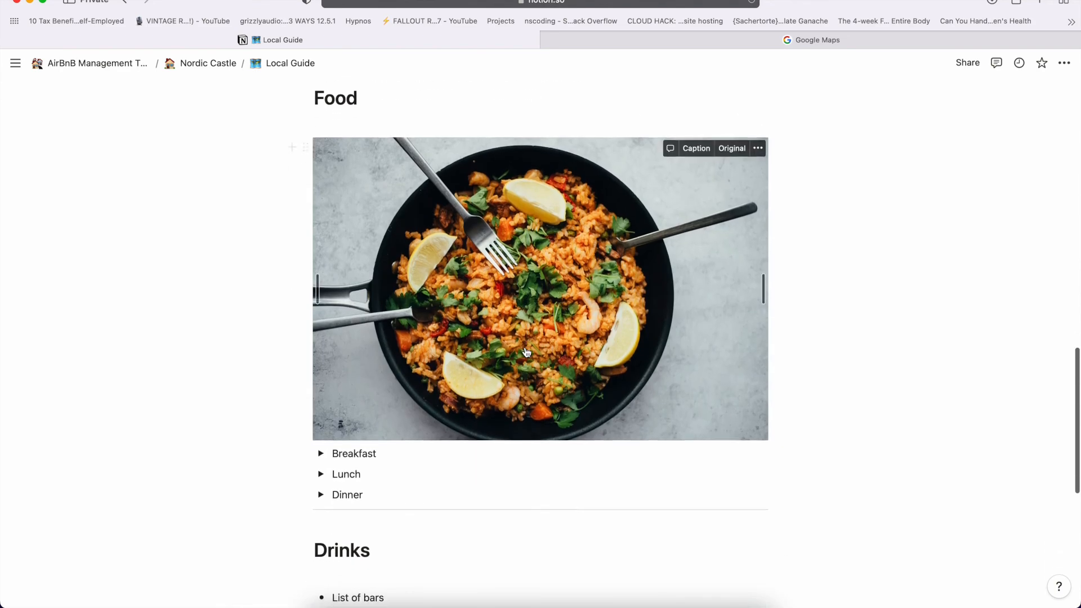
pyautogui.scroll(-2, 525, 347)
pyautogui.scroll(15, 525, 349)
pyautogui.scroll(3, 526, 352)
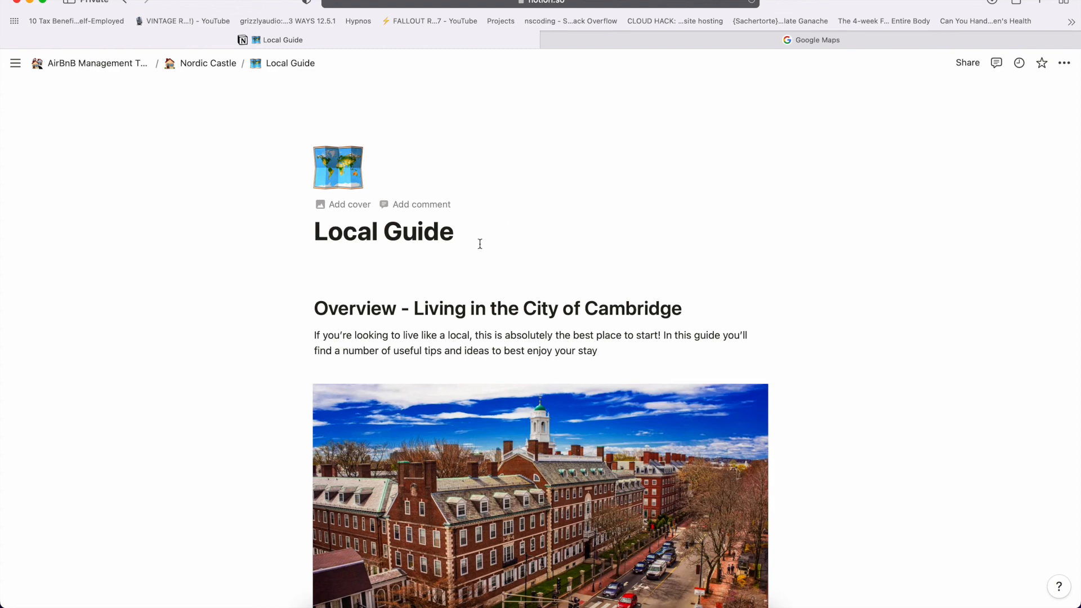
# Go through the Local Guide once more, examining its transport tips, meal toggles, Drinks and Nightlife sections.
pyautogui.scroll(-10, 479, 244)
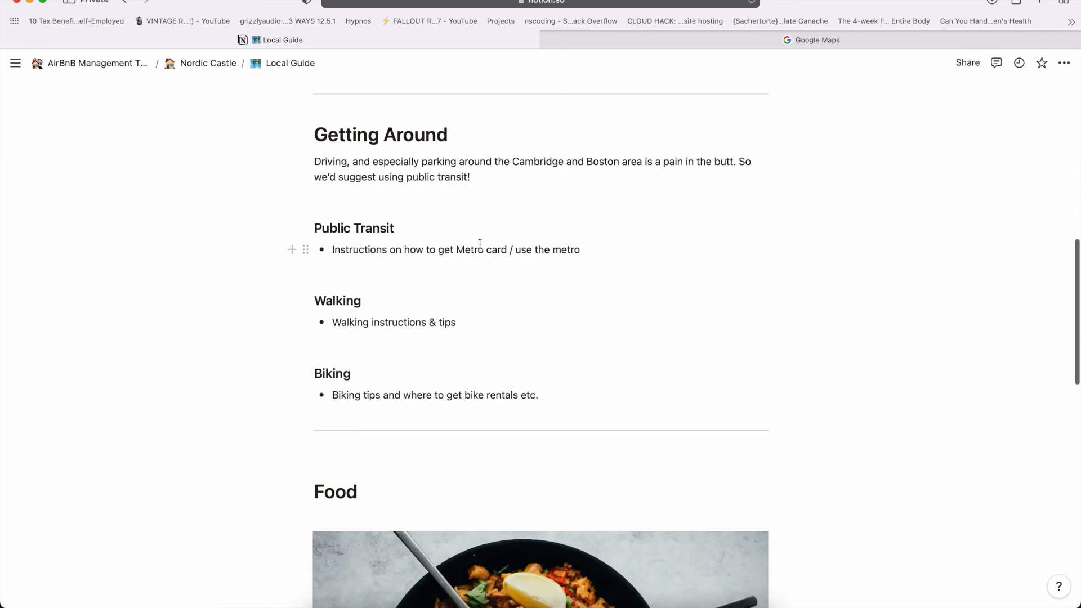
pyautogui.scroll(-8, 479, 244)
pyautogui.scroll(-3, 481, 248)
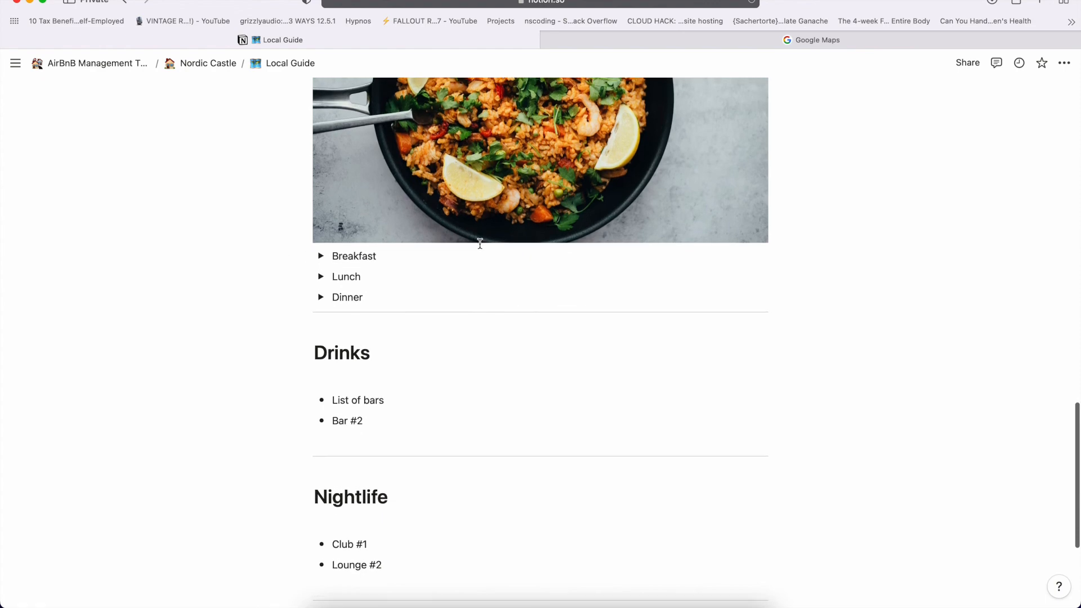
pyautogui.scroll(1, 480, 246)
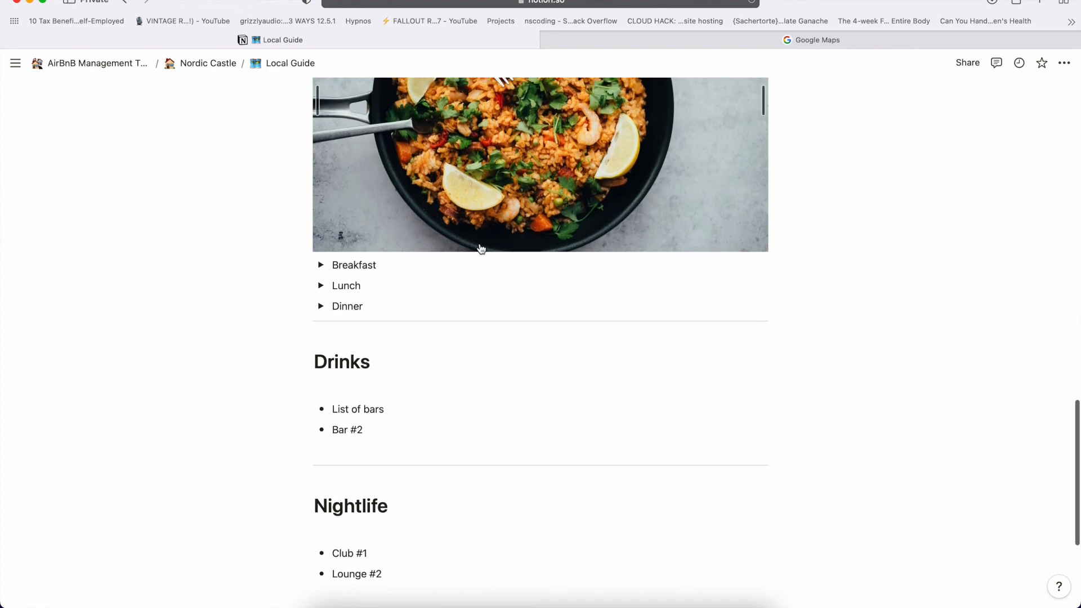
pyautogui.scroll(5, 481, 248)
pyautogui.scroll(10, 481, 248)
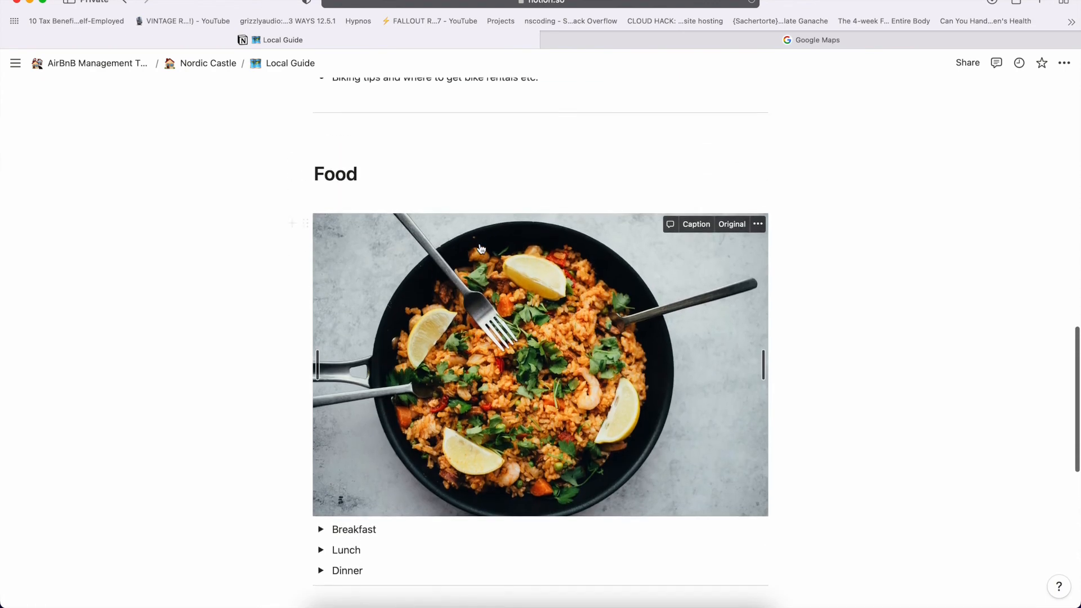
pyautogui.scroll(6, 481, 244)
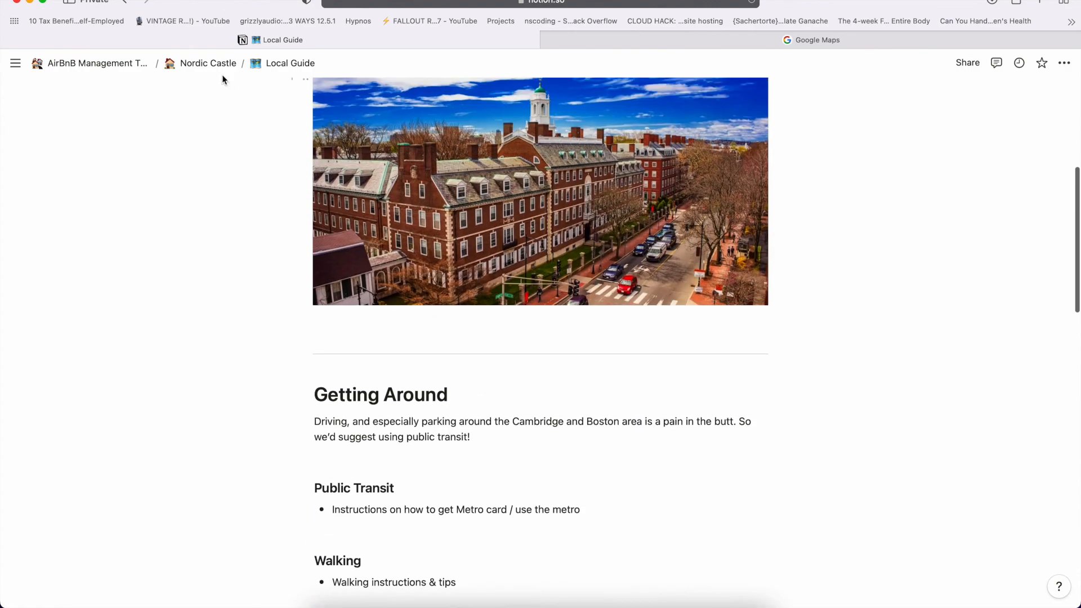
# Share the Nordic Castle page to the web with duplicating as template disabled, and copy its public link.
pyautogui.click(211, 62)
pyautogui.scroll(-5, 495, 260)
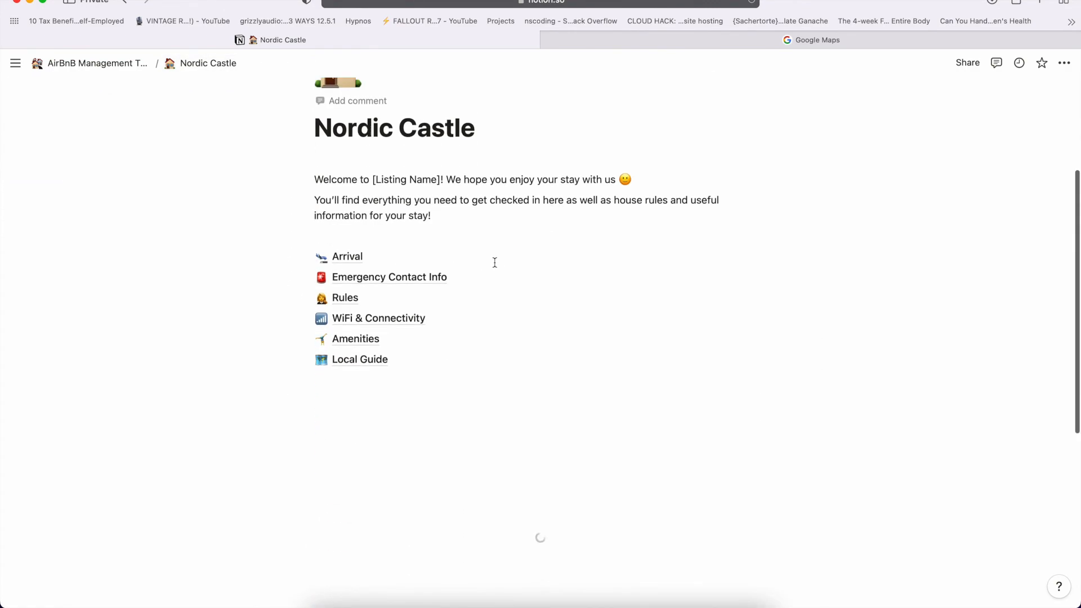
pyautogui.scroll(5, 495, 260)
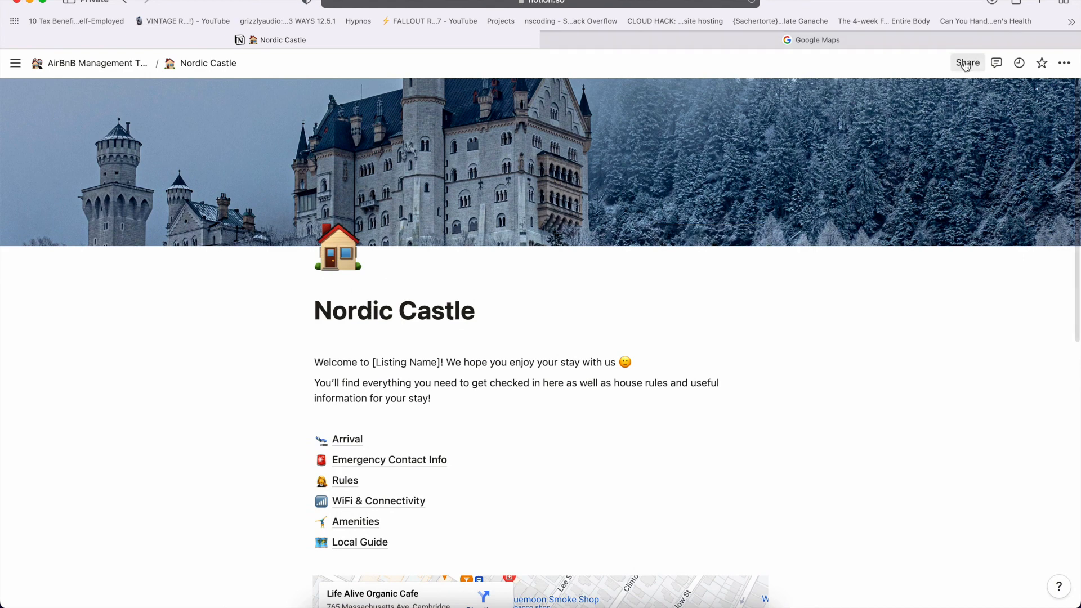
pyautogui.click(966, 65)
pyautogui.click(1048, 96)
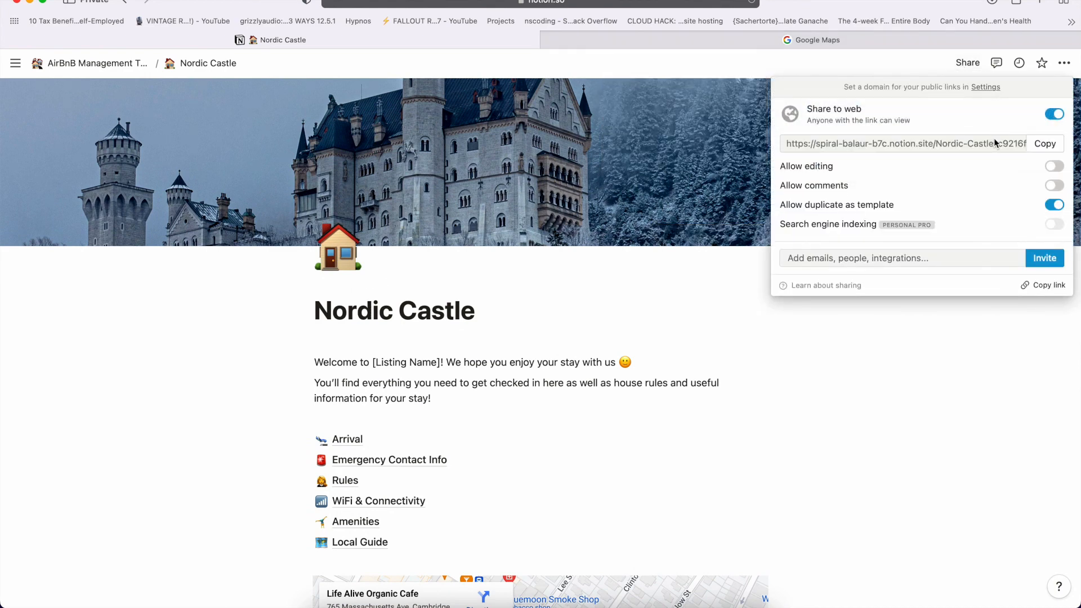
pyautogui.click(1053, 205)
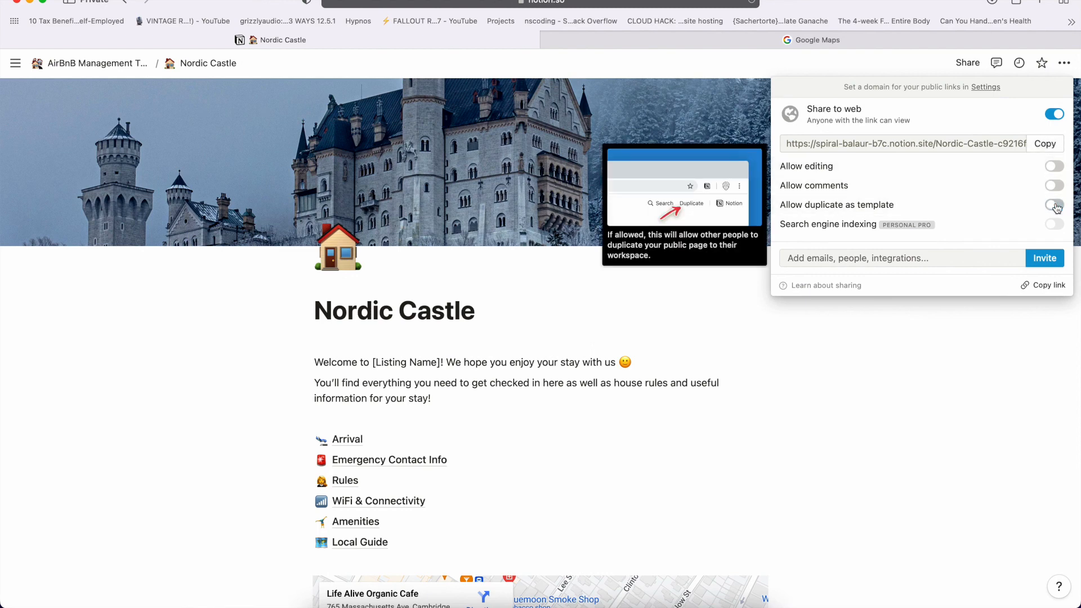
pyautogui.click(1044, 146)
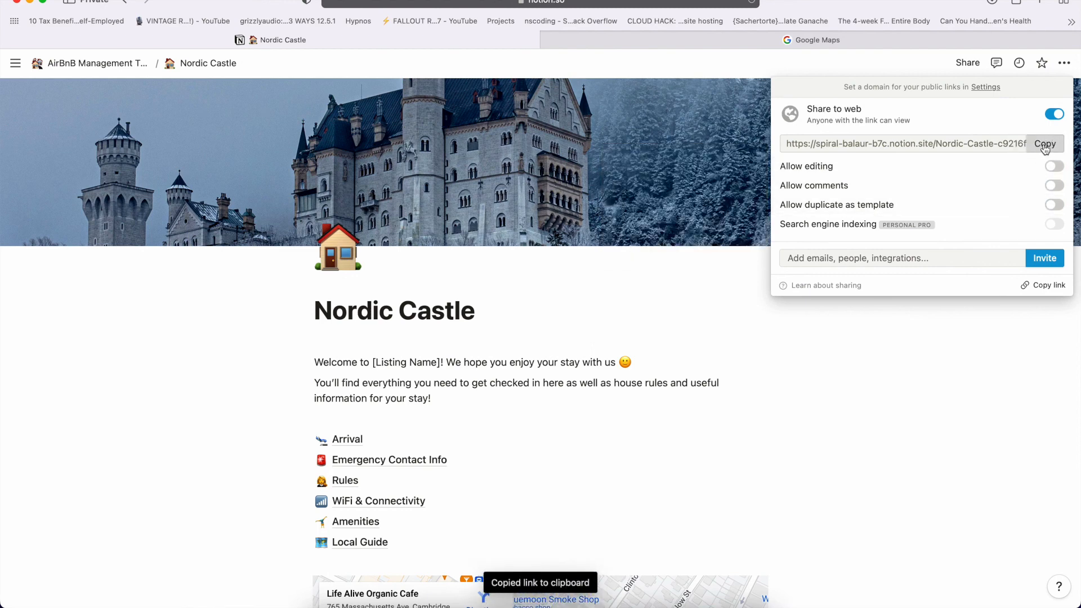
# Load the copied public link in the Google Maps browser tab and check the published Nordic Castle page.
pyautogui.click(969, 50)
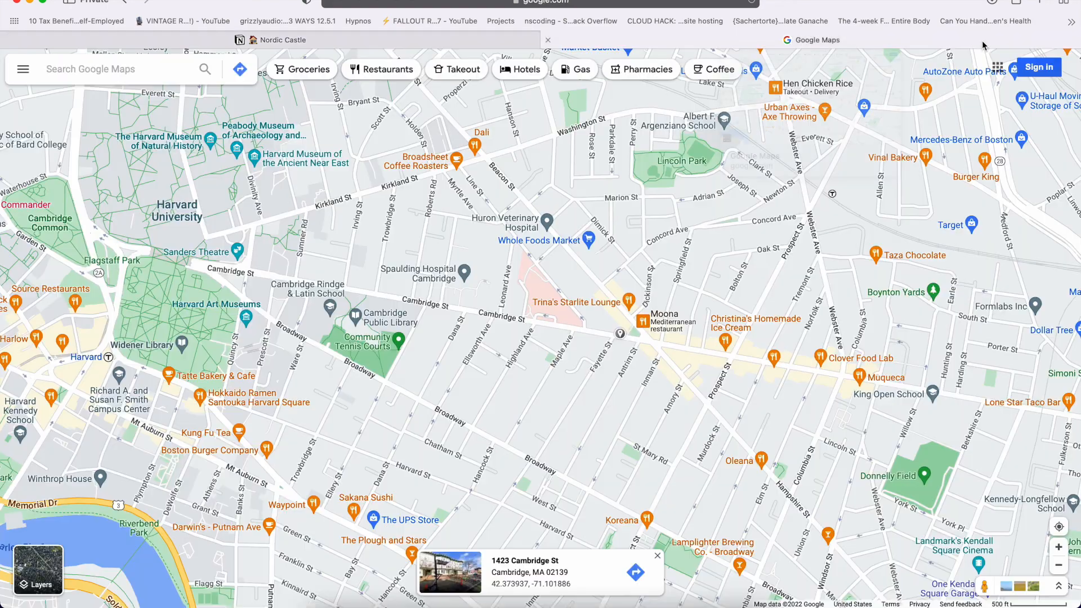
pyautogui.press('super+l')
pyautogui.press('super+v')
pyautogui.press('Return')
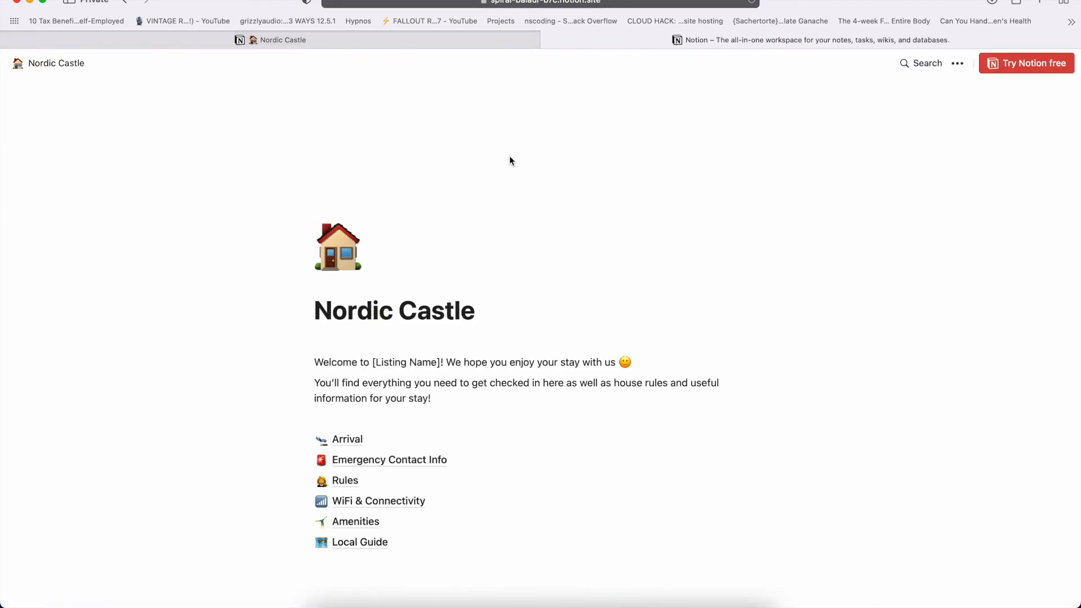
pyautogui.scroll(-5, 511, 161)
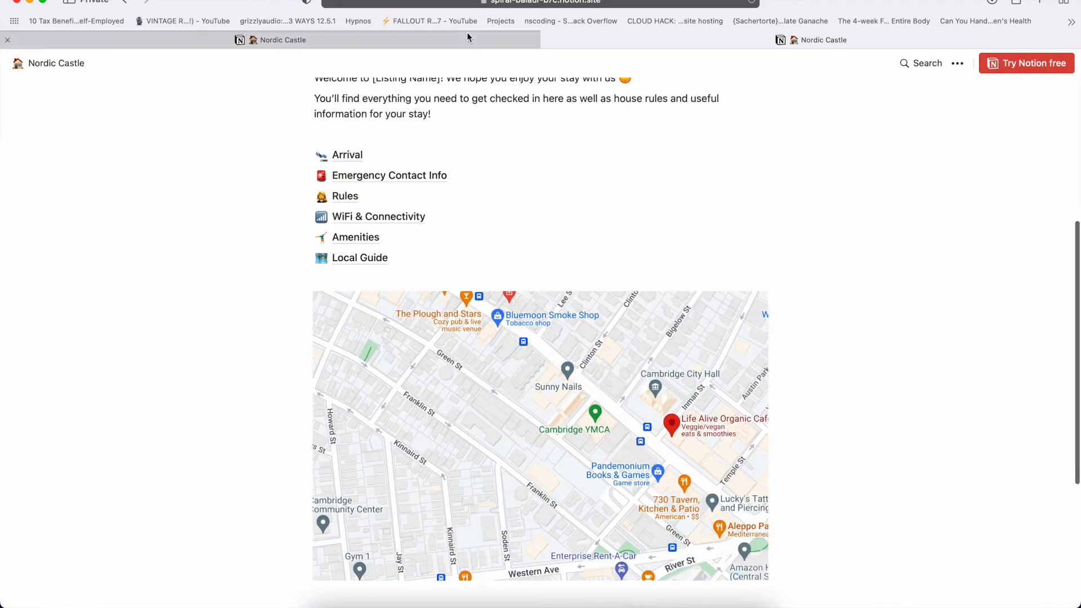
# Switch back to the editable Nordic Castle page and look at the invite dialog for adding people, then dismiss it.
pyautogui.click(467, 37)
pyautogui.click(907, 259)
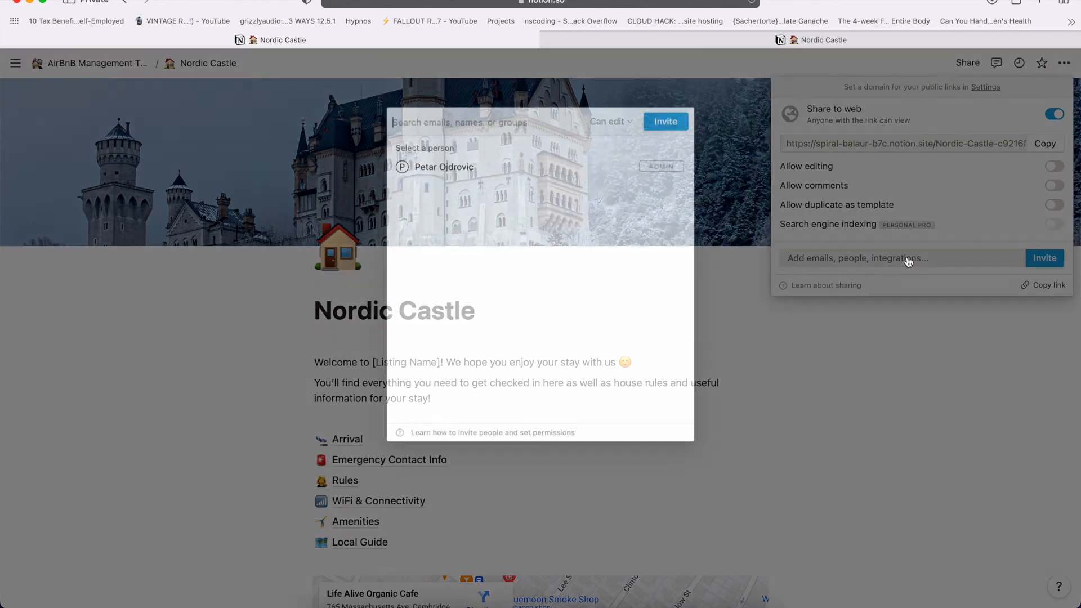
pyautogui.click(742, 166)
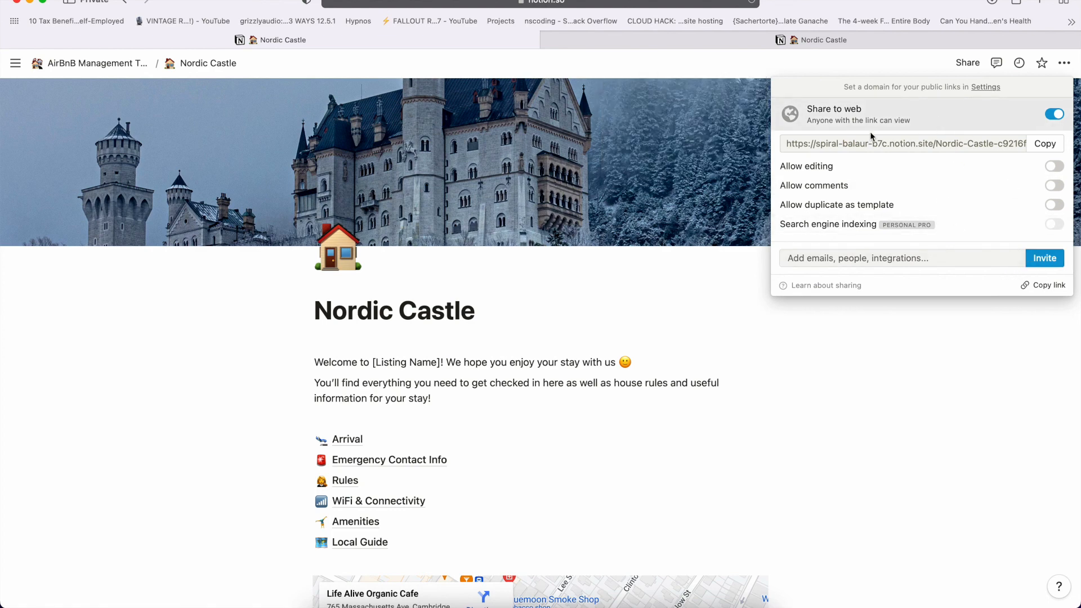
pyautogui.moveTo(825, 42)
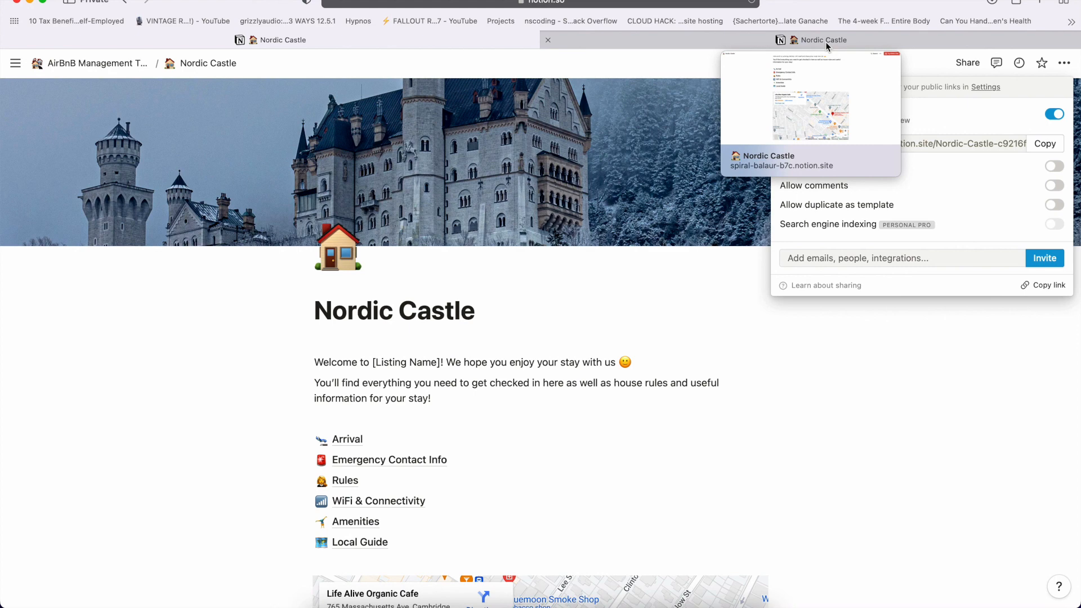
# Close the Nordic Castle sharing settings and return to the main AirBnB Management Template page.
pyautogui.click(205, 67)
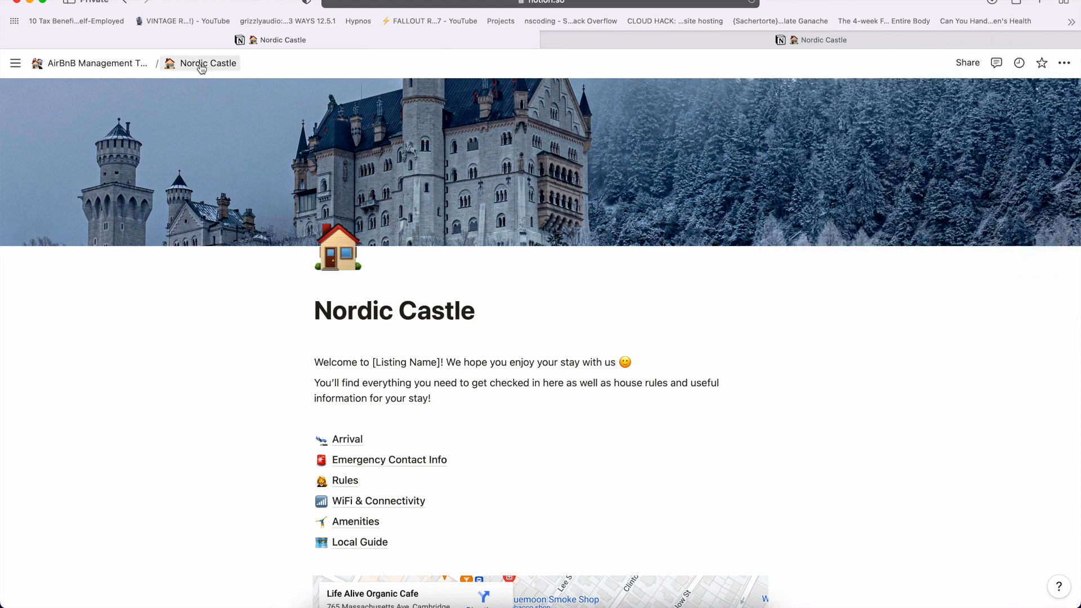
pyautogui.click(206, 68)
pyautogui.click(84, 66)
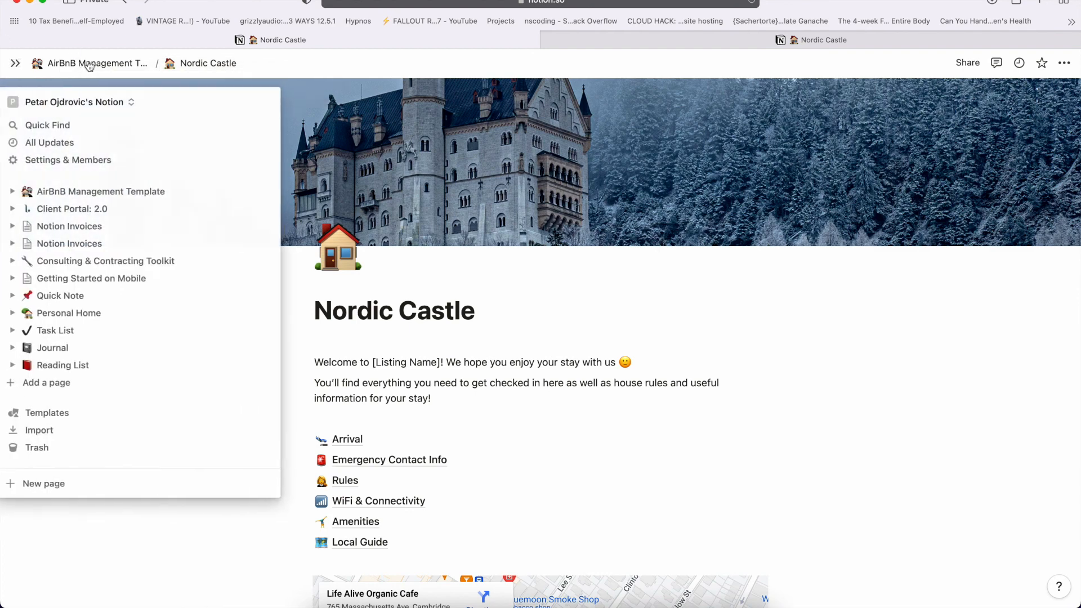
pyautogui.click(85, 65)
pyautogui.scroll(-3, 497, 315)
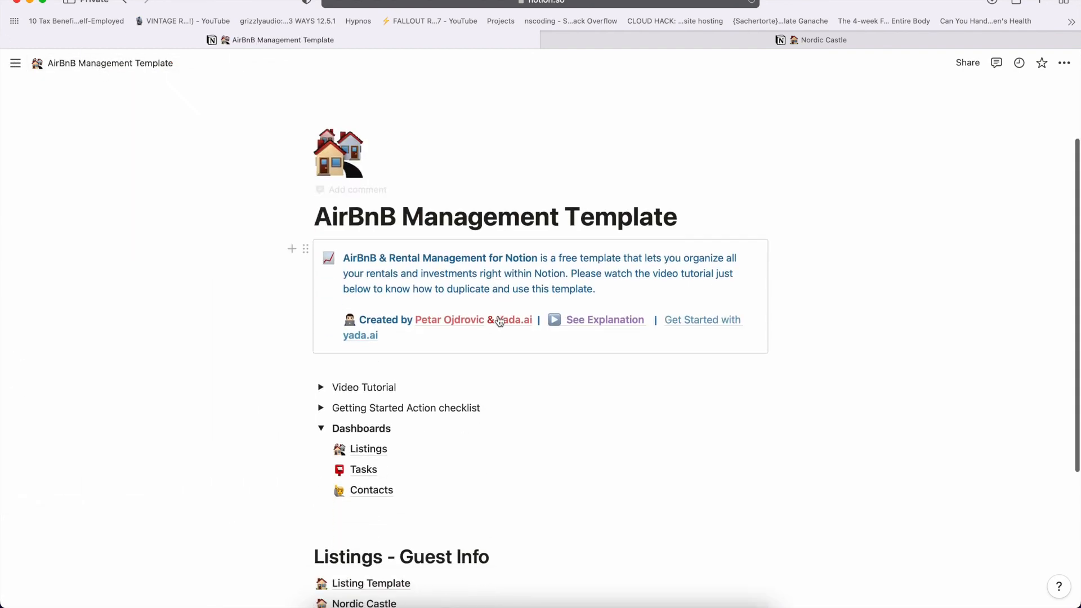